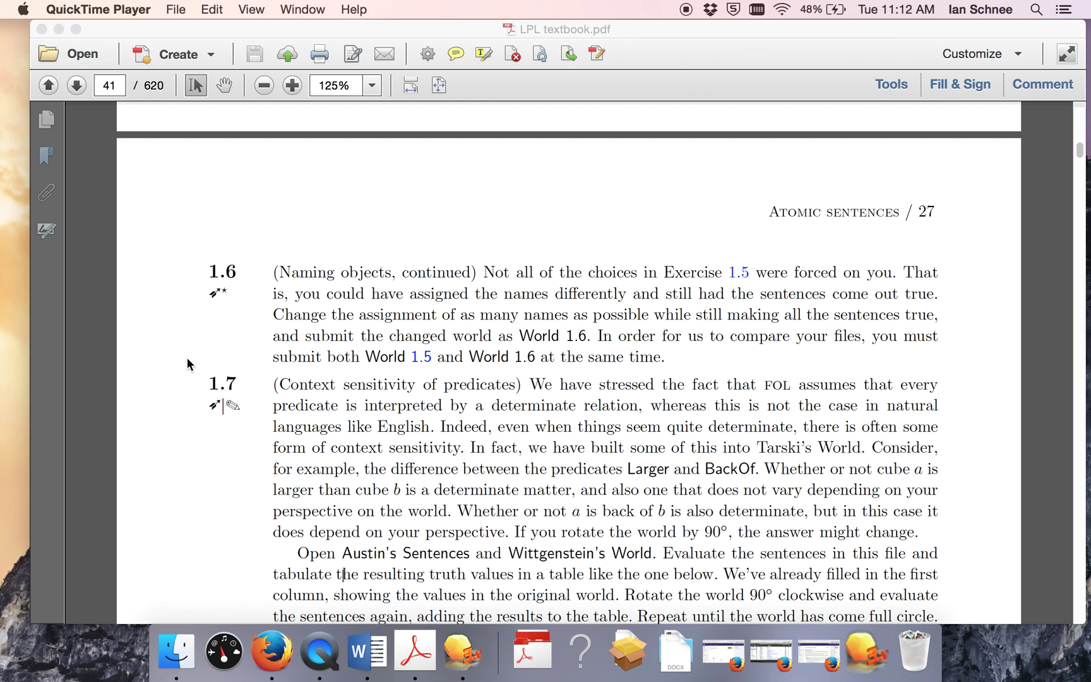
# Step: In the PDF textbook, mark page 27 and the Exercise 1.7 number
pyautogui.click(227, 405)
pyautogui.click(232, 404)
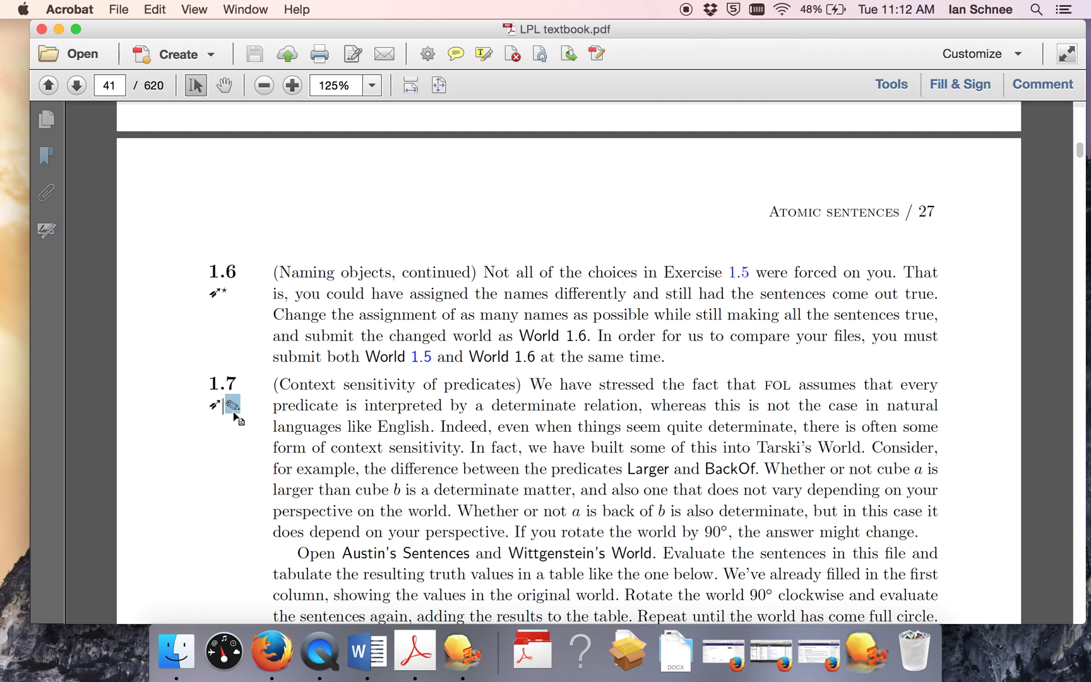
pyautogui.doubleClick(922, 212)
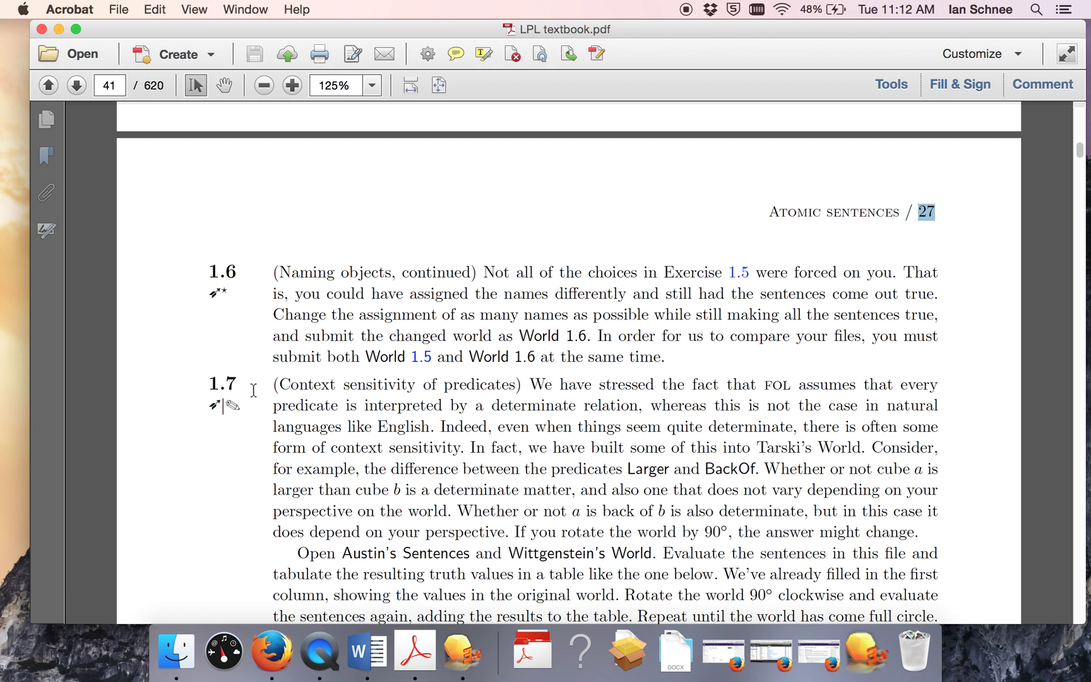
pyautogui.moveTo(231, 384); pyautogui.dragTo(203, 384)
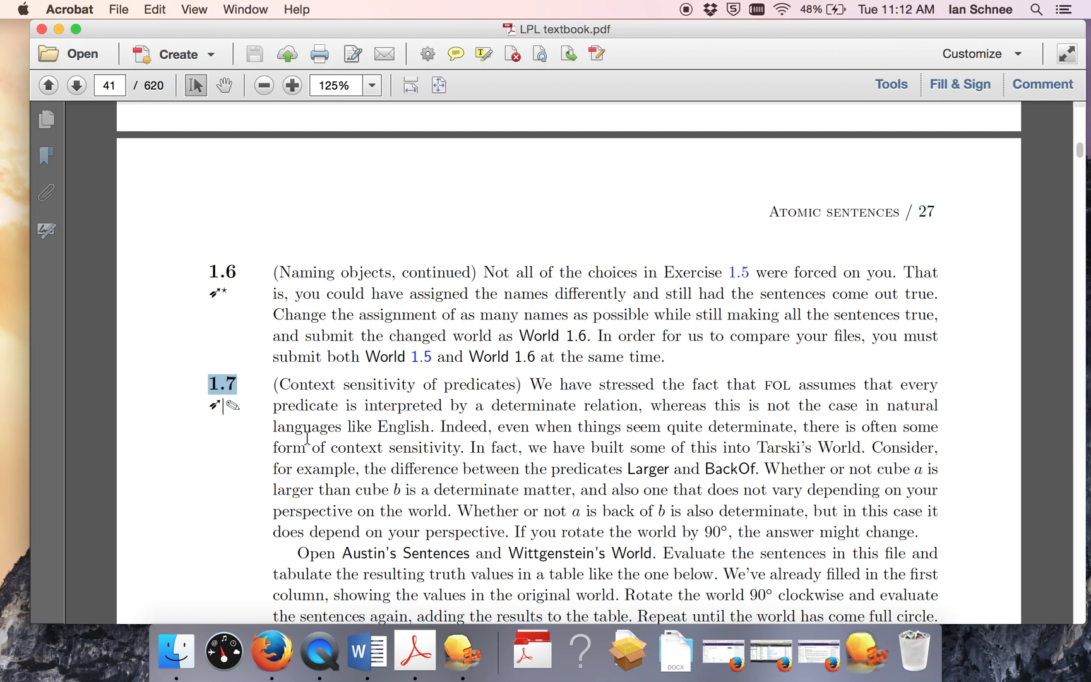
# Step: Scroll down to review Exercise 1.7's truth-value table rows 1–6, then switch to Word
pyautogui.scroll(-3, 259, 439)
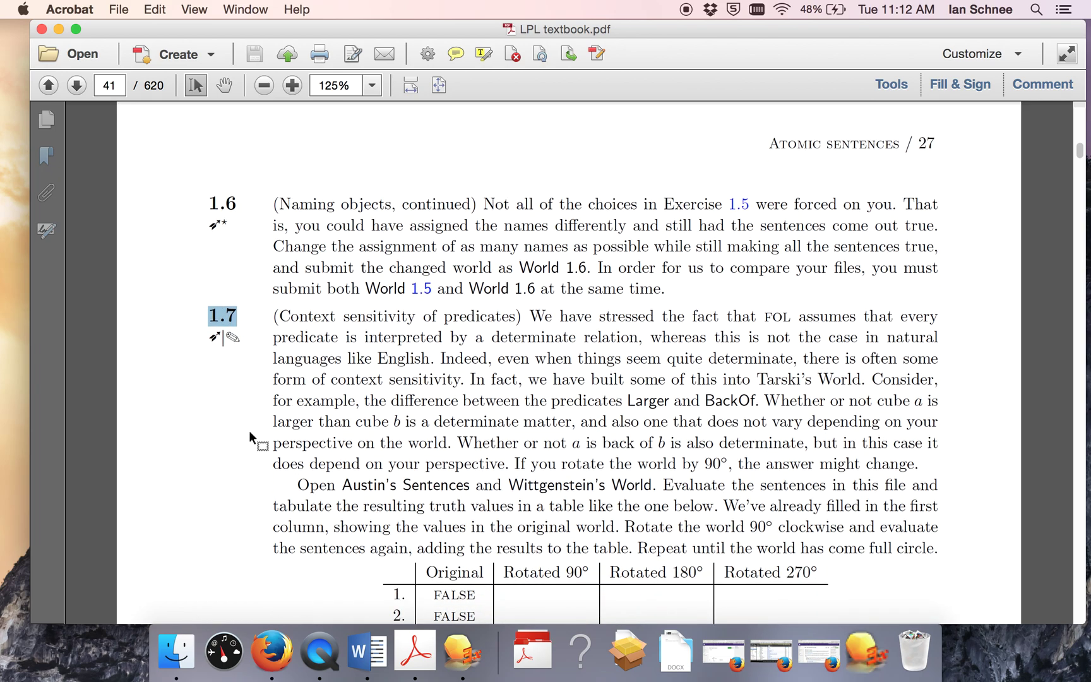
pyautogui.scroll(-5, 236, 425)
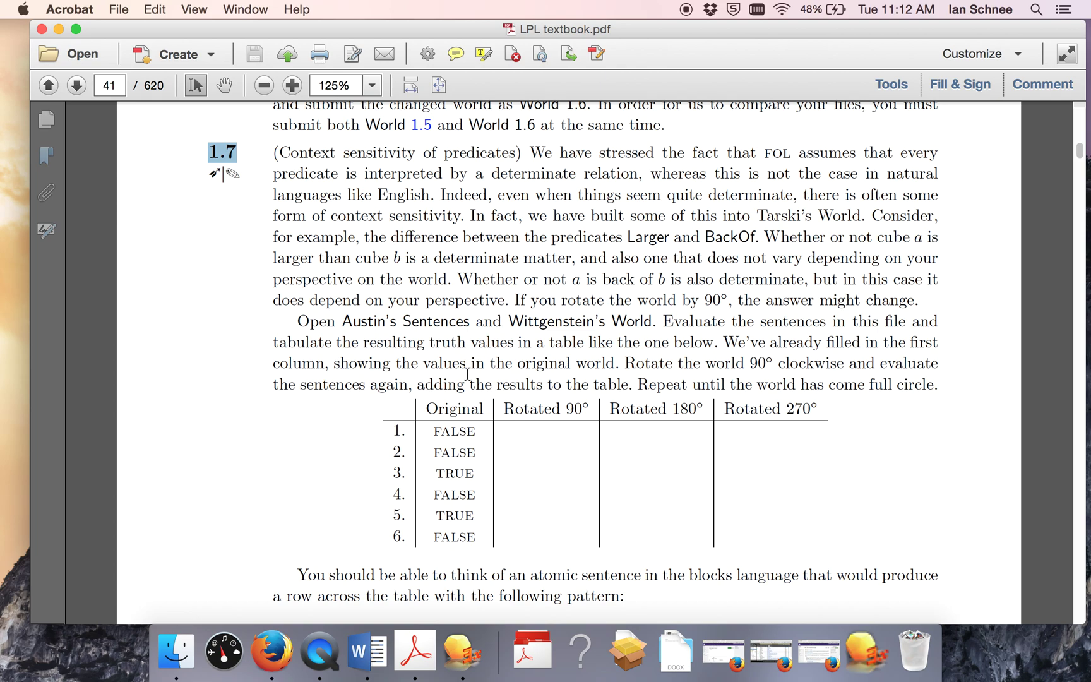
pyautogui.moveTo(439, 407); pyautogui.dragTo(531, 520)
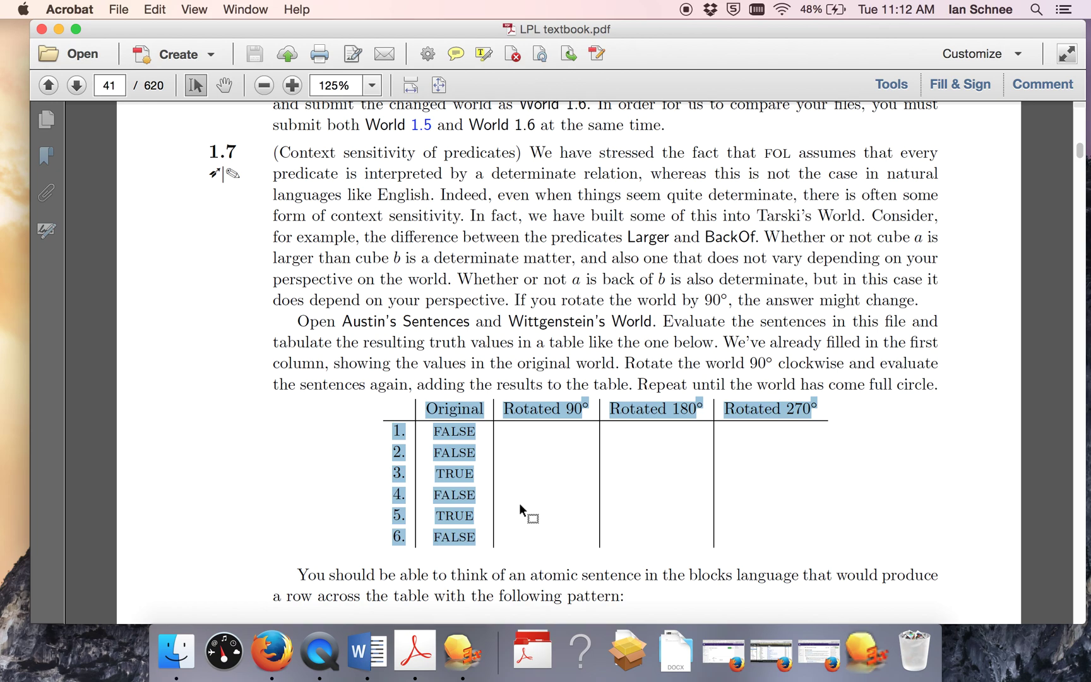
pyautogui.click(473, 381)
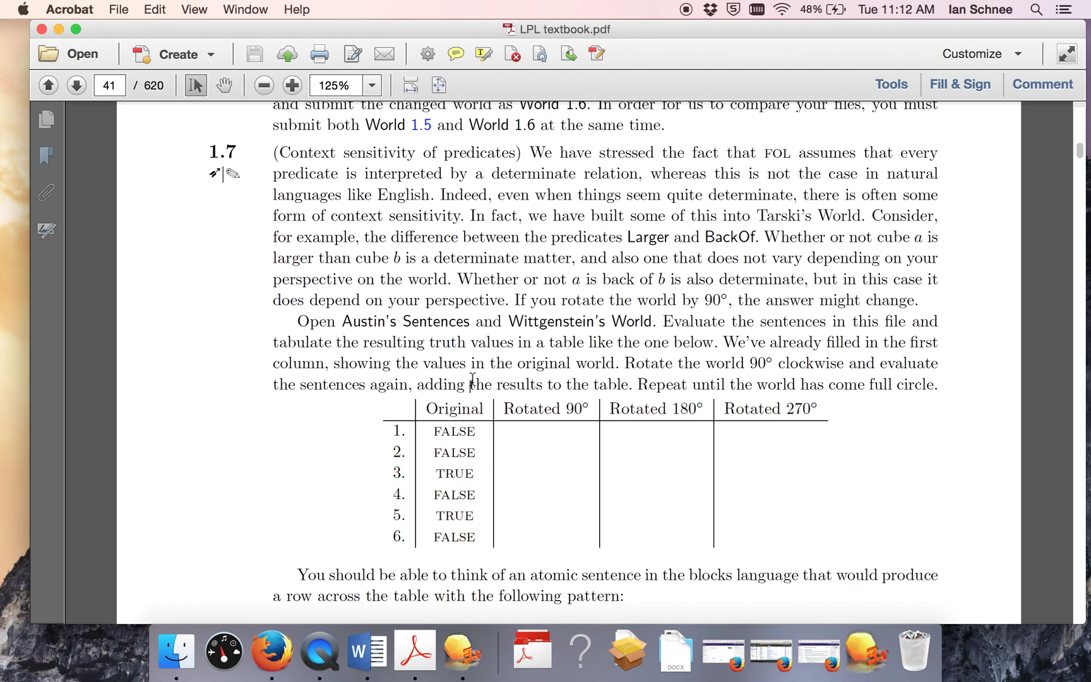
pyautogui.click(365, 657)
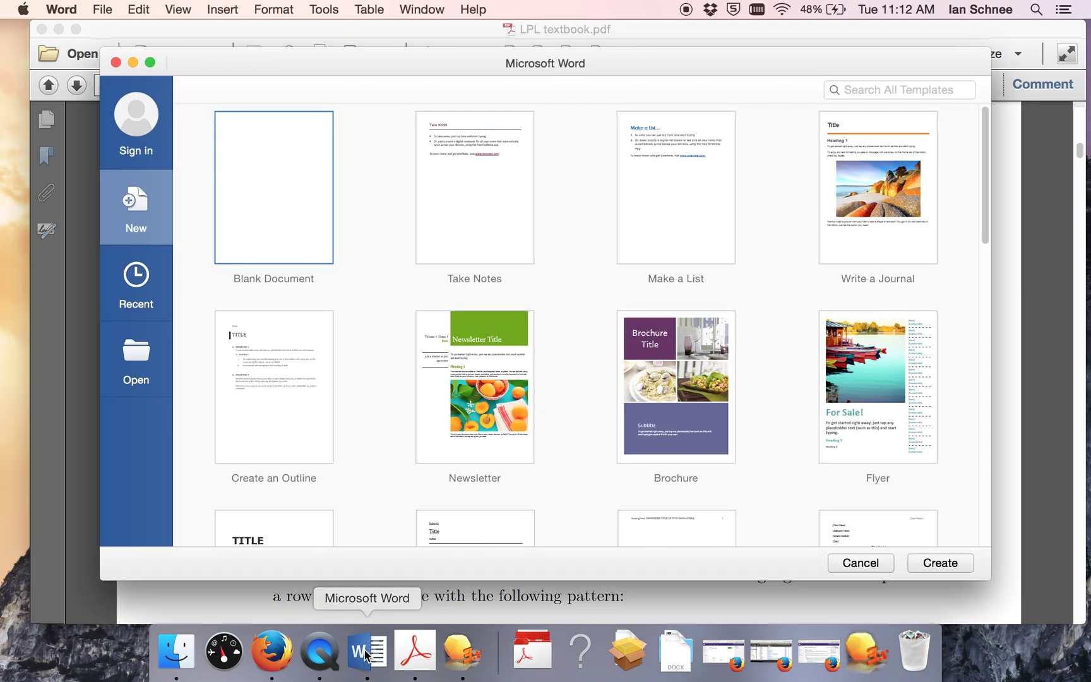
# Step: Create a blank document and type the student's name and an 'Exercise' heading
pyautogui.doubleClick(274, 215)
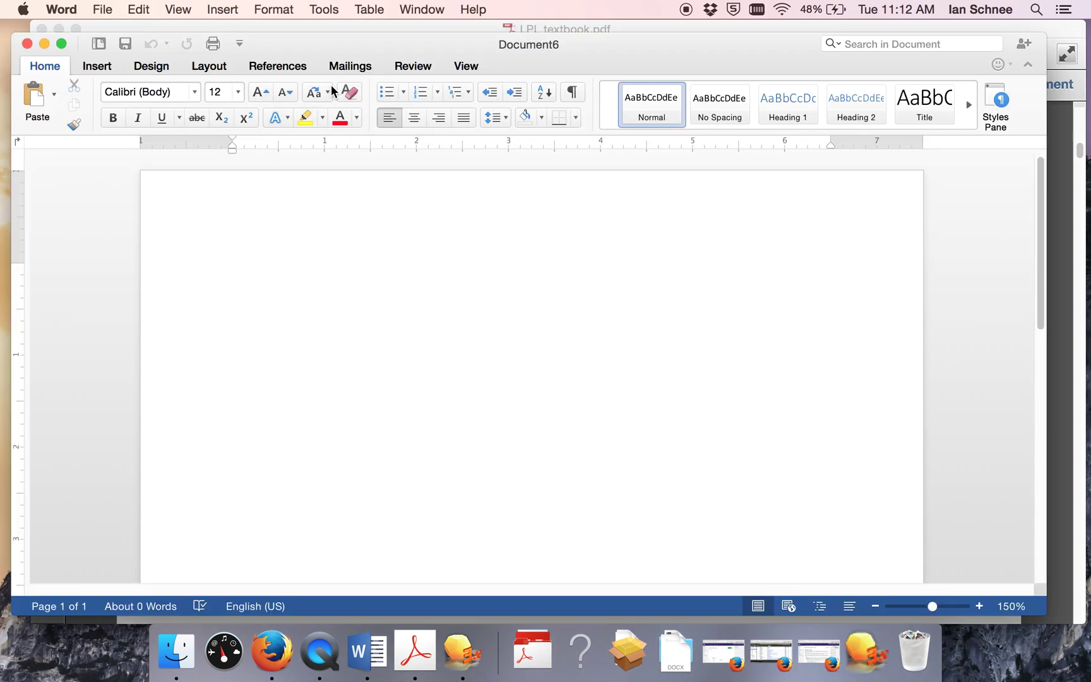
pyautogui.moveTo(339, 42); pyautogui.dragTo(341, 52)
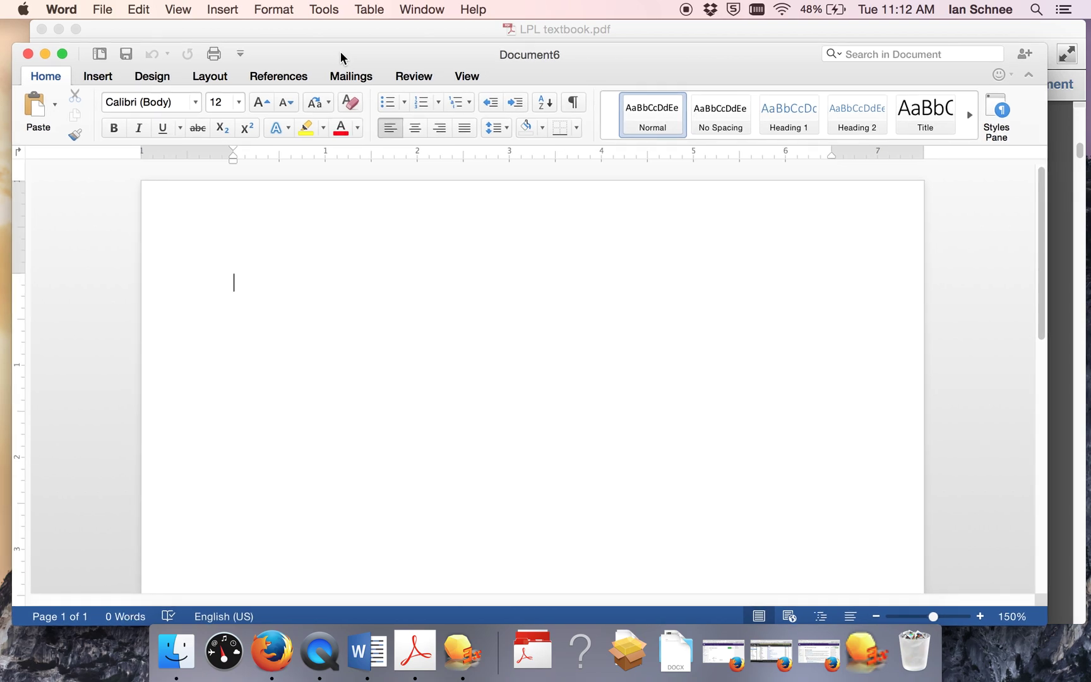
pyautogui.write('Exercise 1.7')
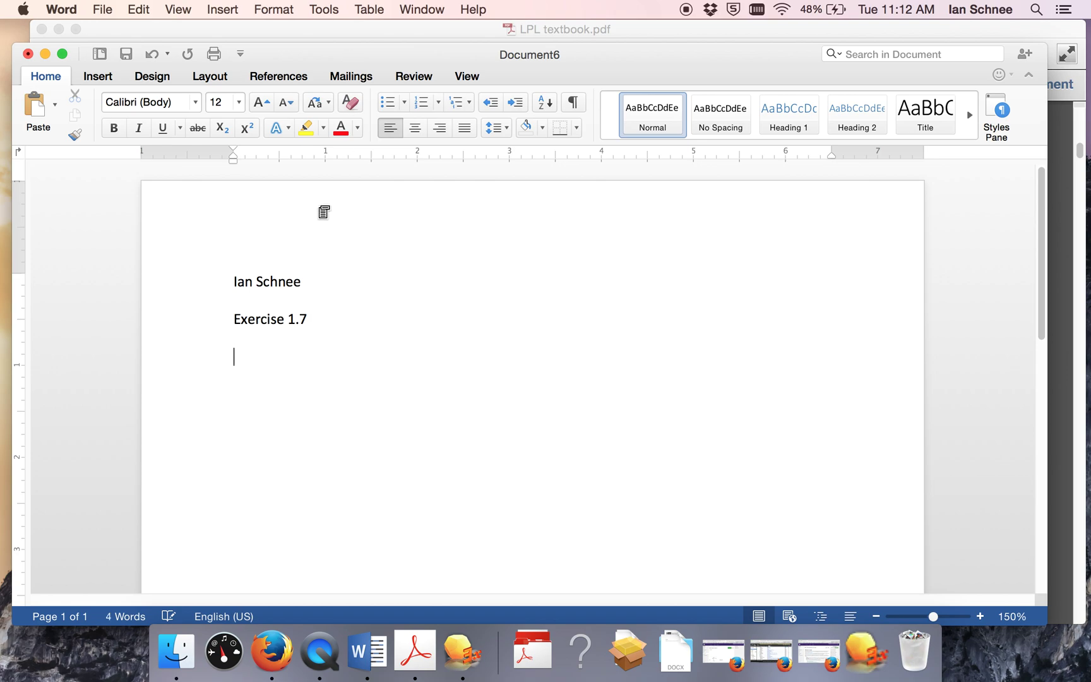
# Step: Make the Exercise 1.7 heading 14 point
pyautogui.moveTo(313, 321); pyautogui.dragTo(233, 321)
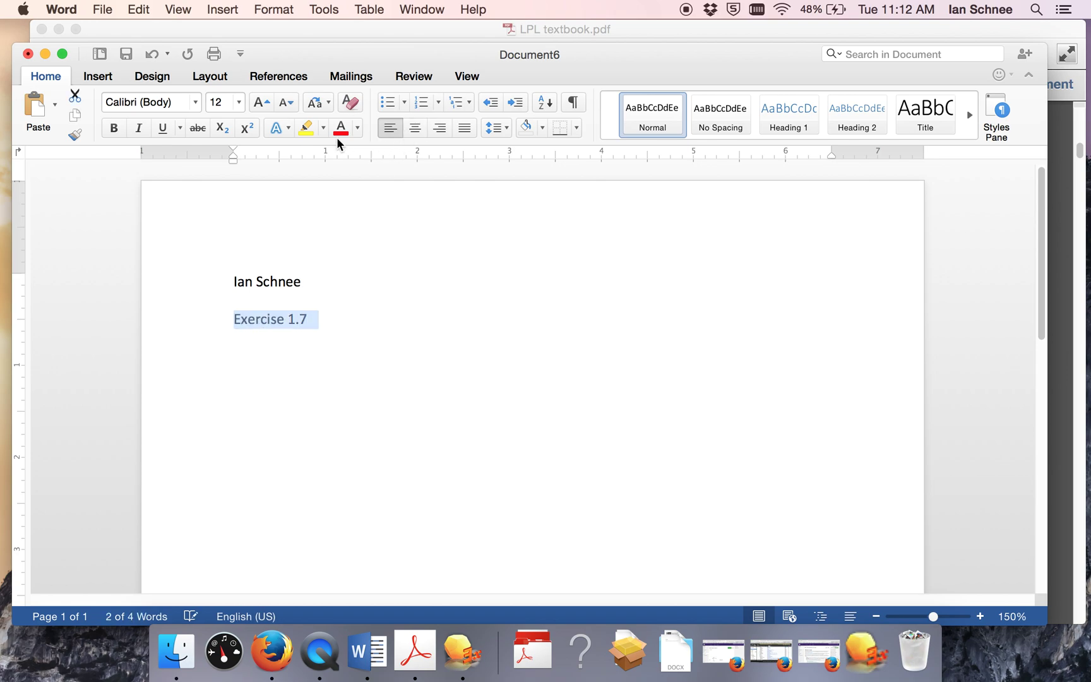
pyautogui.click(239, 103)
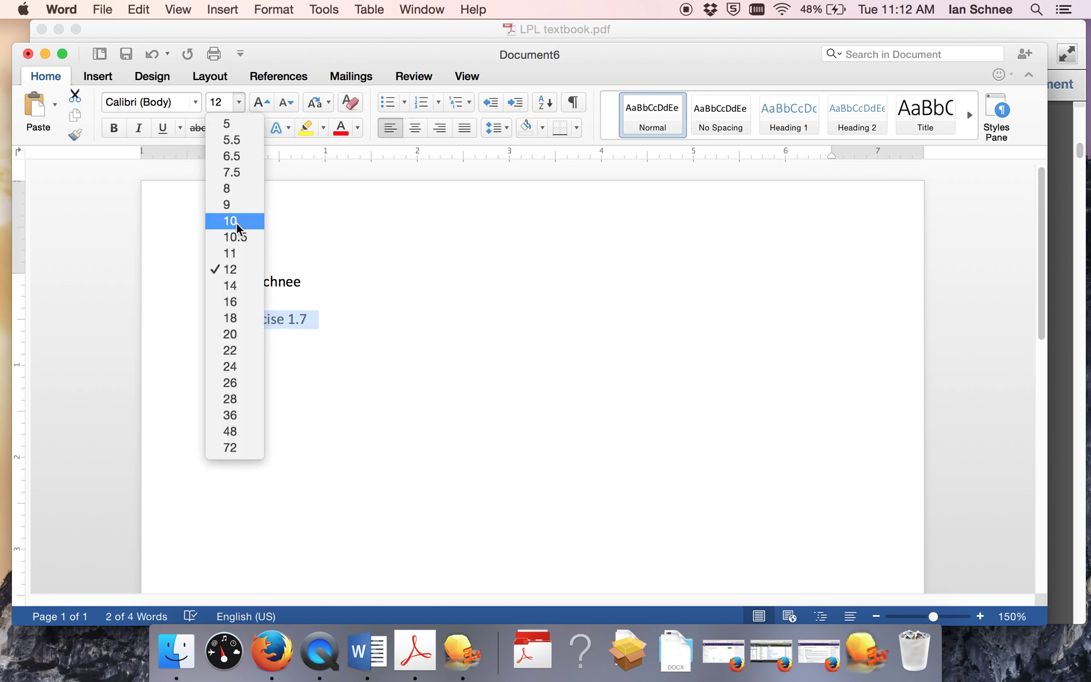
pyautogui.click(230, 287)
pyautogui.click(273, 361)
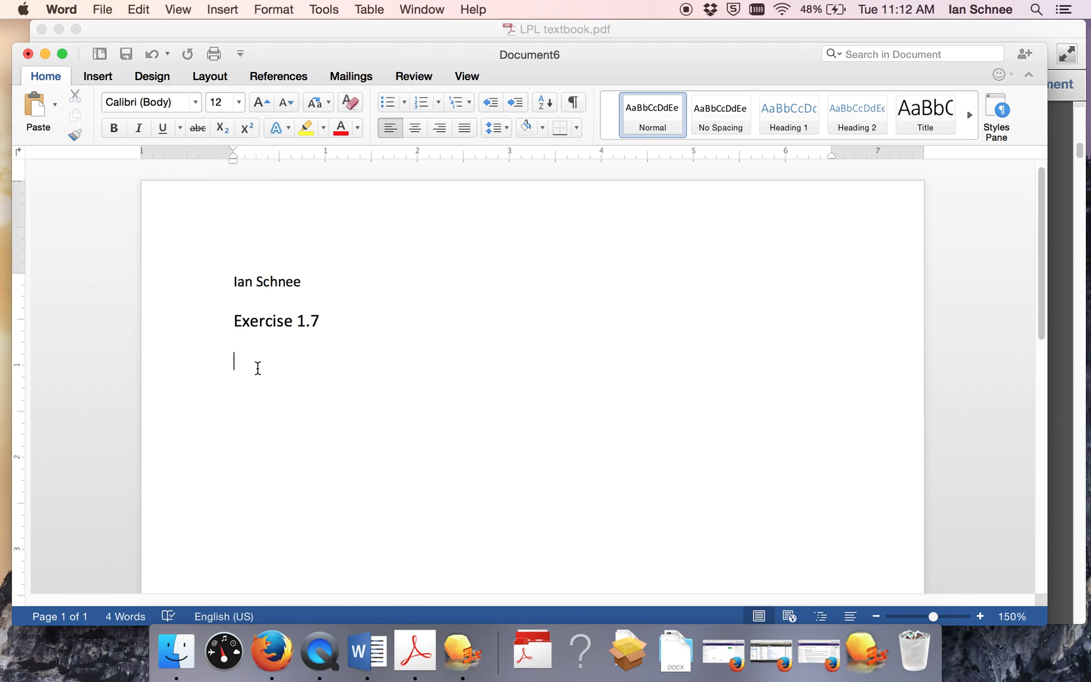
# Step: Save the document to the Desktop as ProblemSet1Schnee in .docx format
pyautogui.press('super+s')
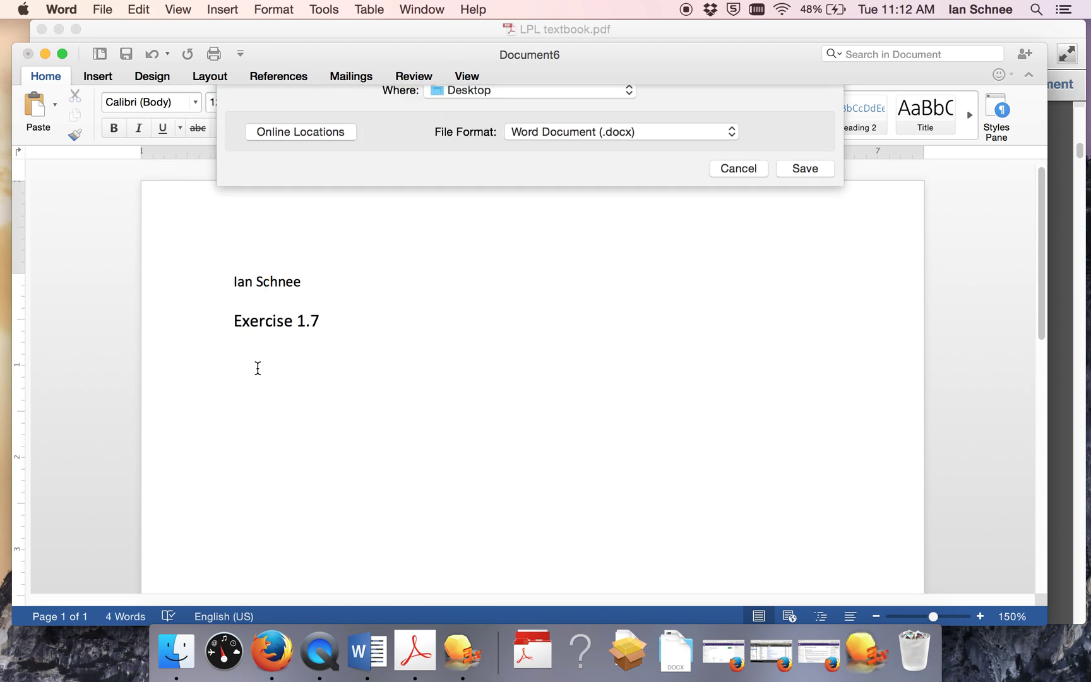
pyautogui.write('ProblemSet1Schnee')
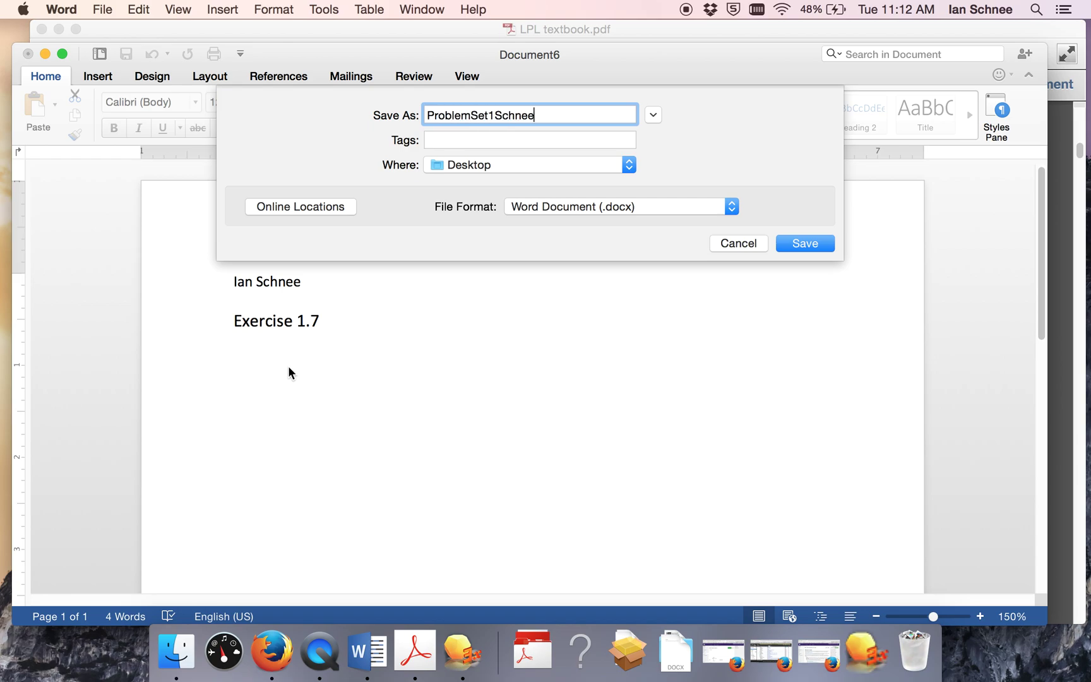
pyautogui.press('Return')
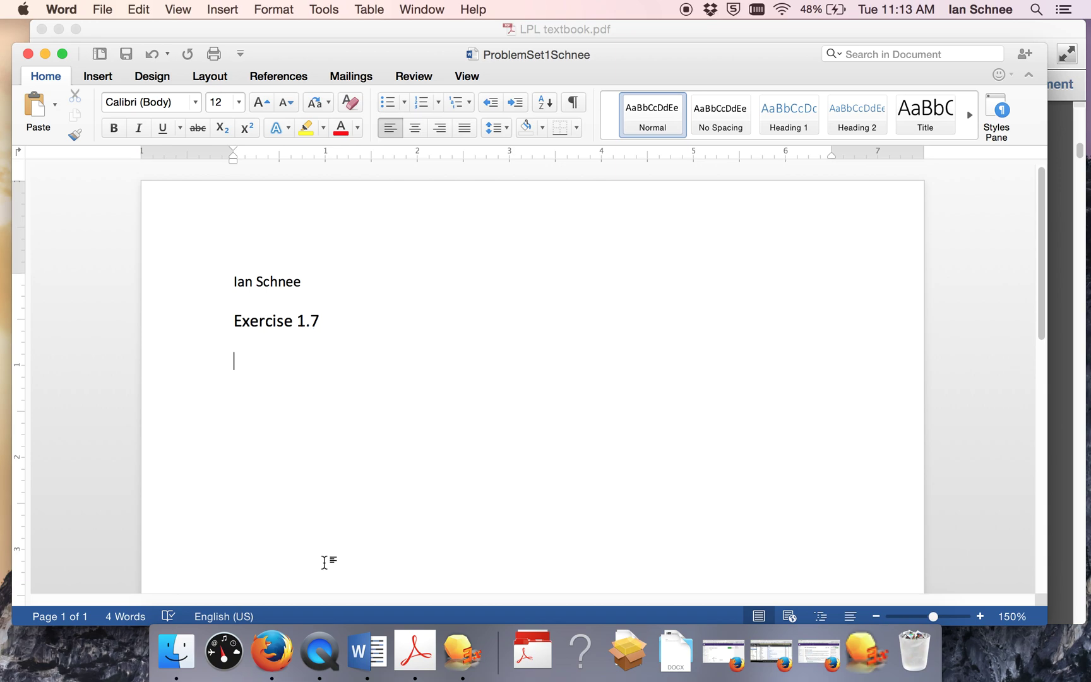
pyautogui.click(45, 55)
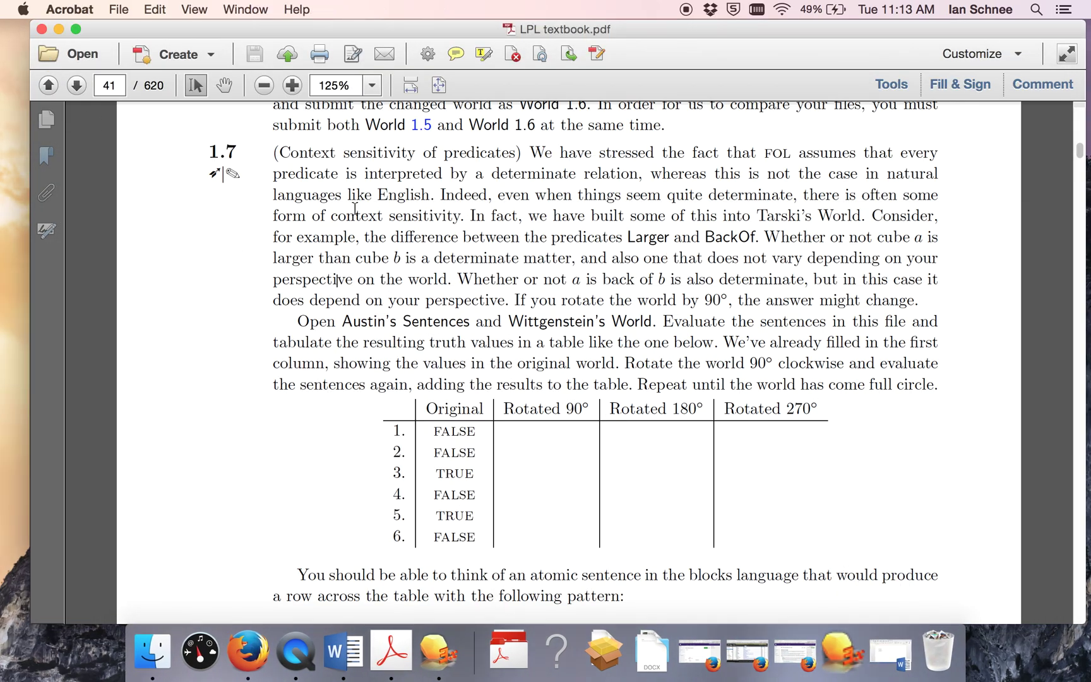
# Step: Open Austin's Sentences.sen in Tarski's World
pyautogui.moveTo(297, 321); pyautogui.dragTo(659, 326)
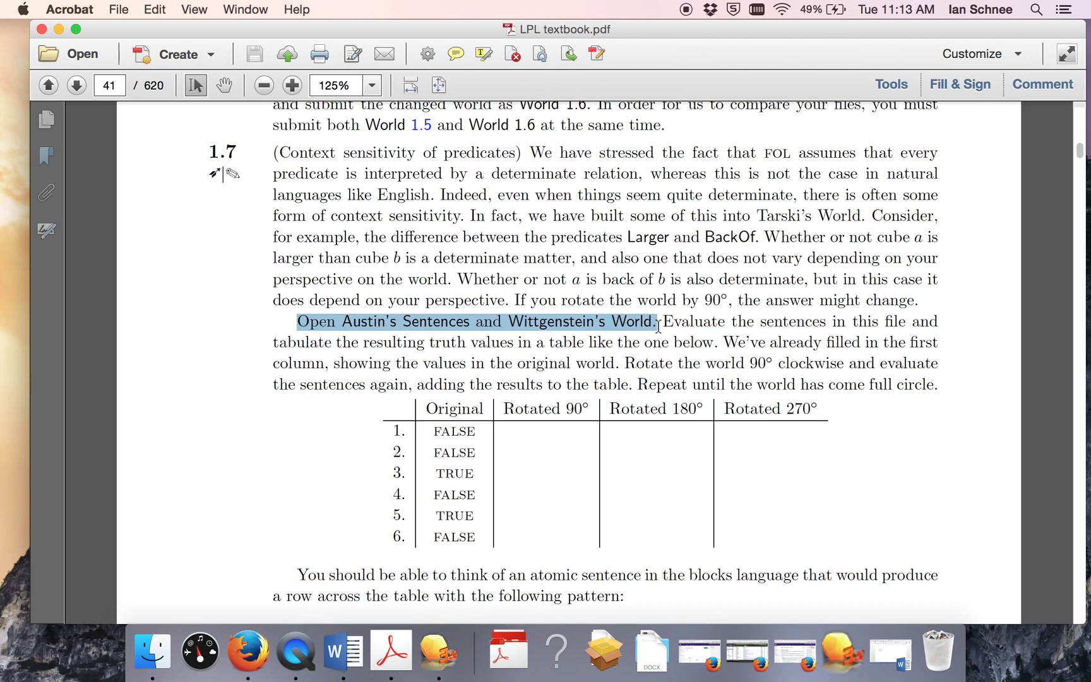
pyautogui.click(849, 670)
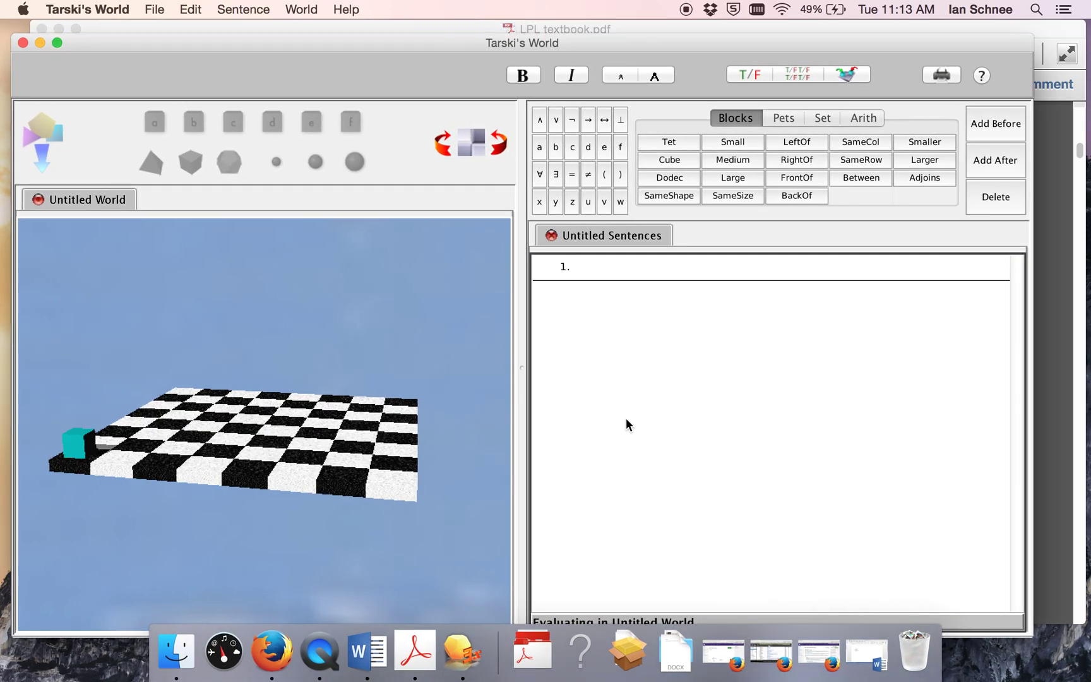
pyautogui.press('super+o')
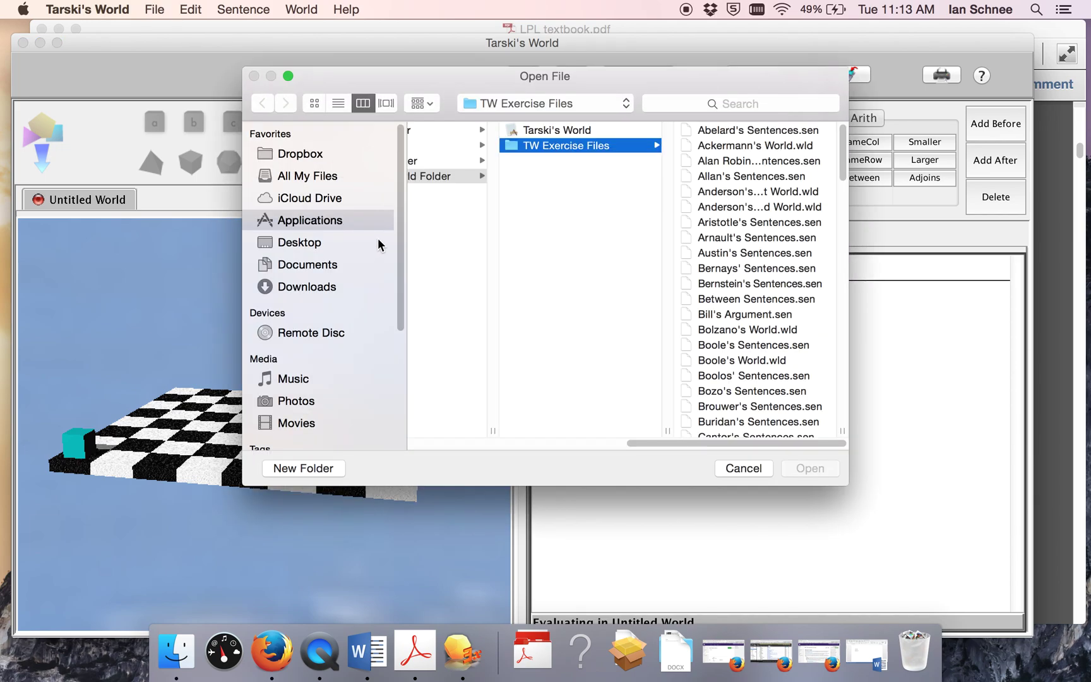
pyautogui.click(747, 254)
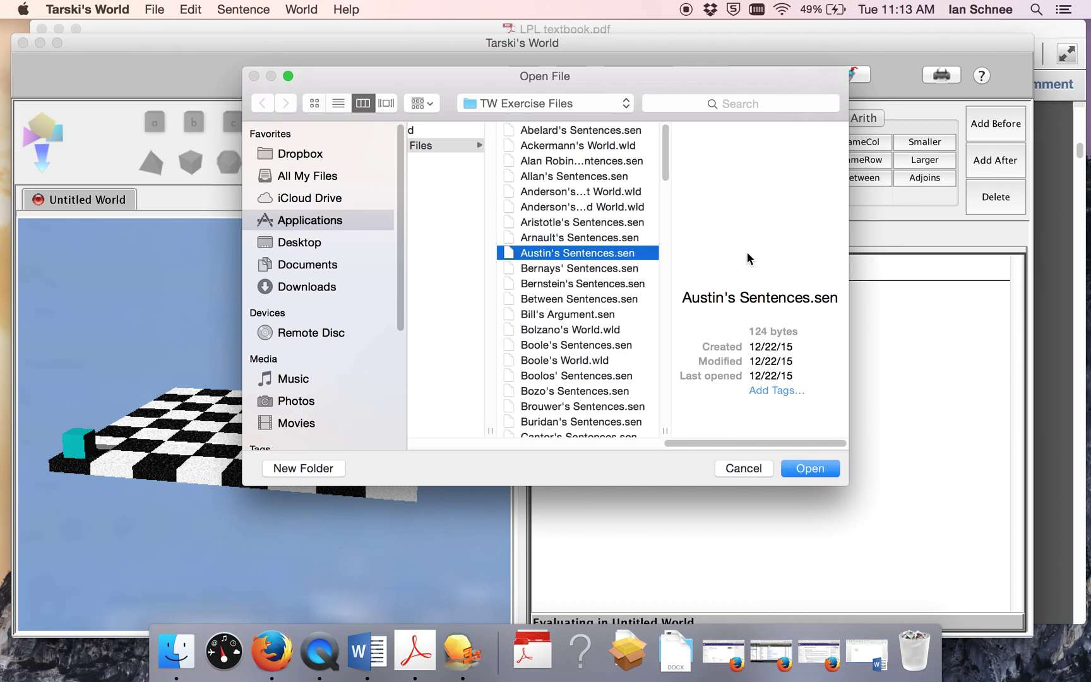
pyautogui.click(798, 469)
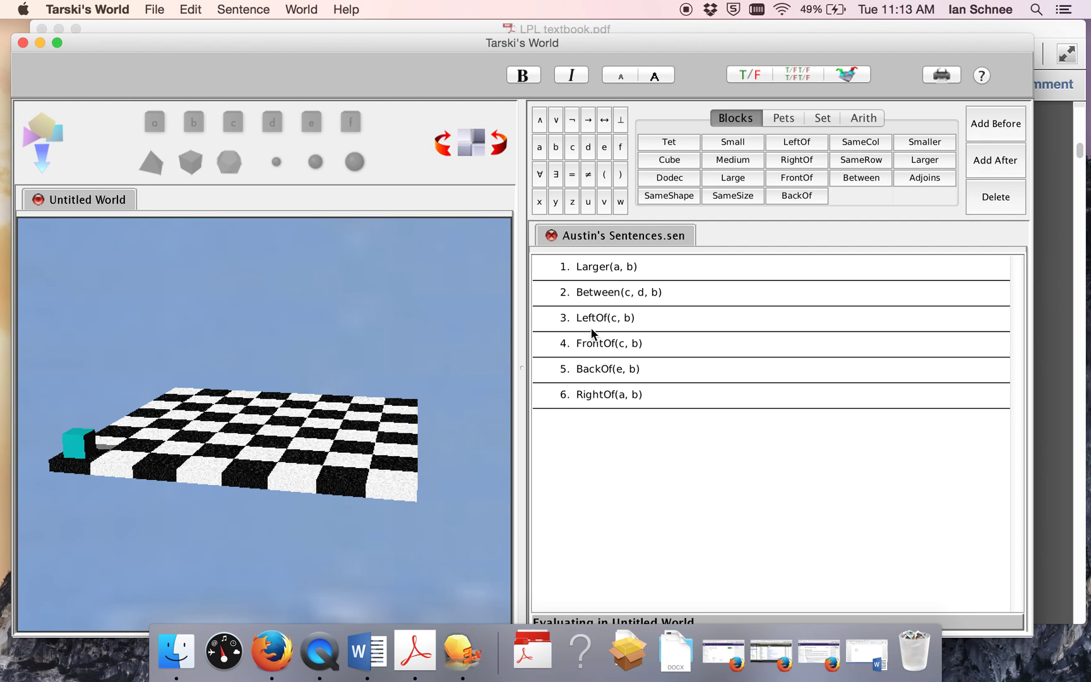
# Step: Open Wittgenstein's World.wld from the TW Exercise Files folder alongside the sentences
pyautogui.press('super+o')
pyautogui.scroll(-15, 721, 339)
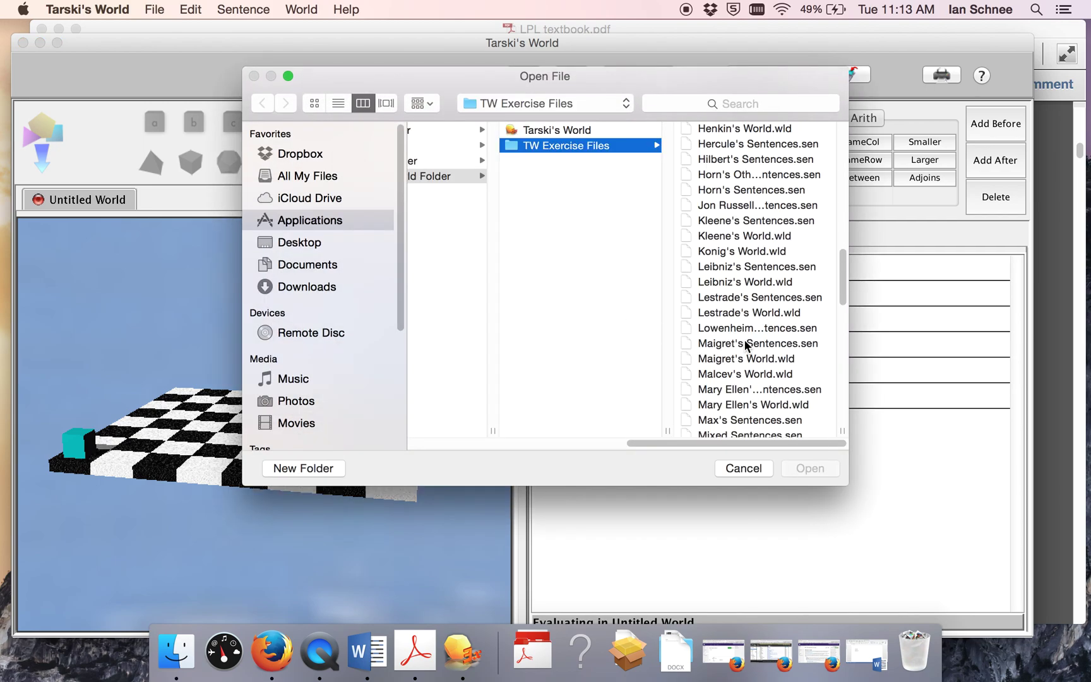
pyautogui.scroll(-10, 746, 344)
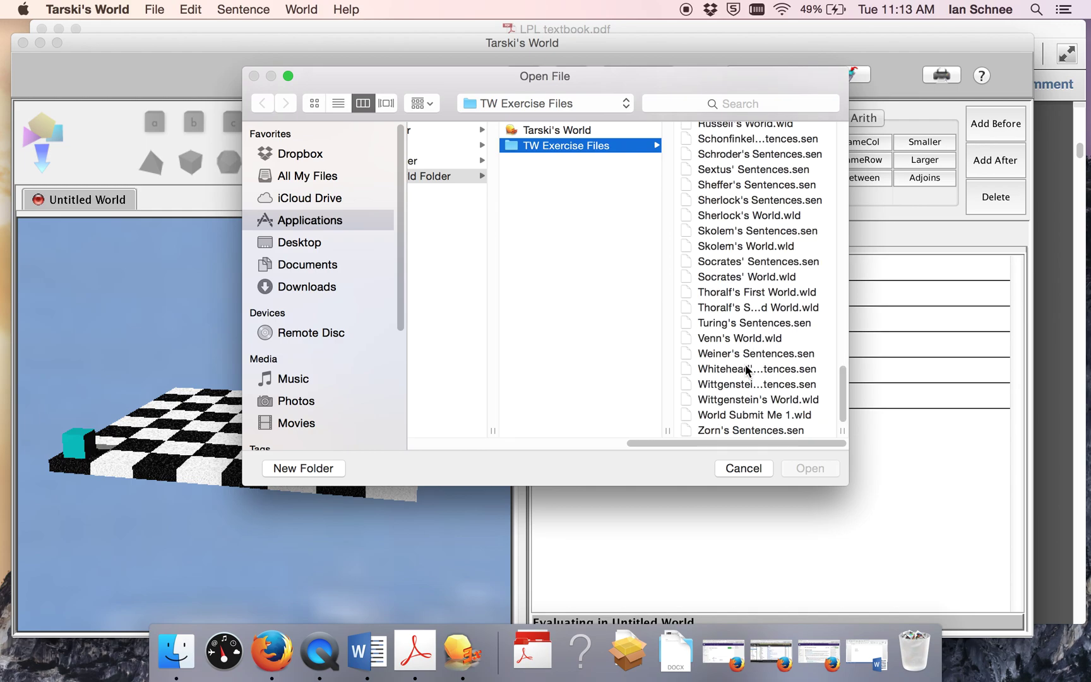
pyautogui.doubleClick(750, 399)
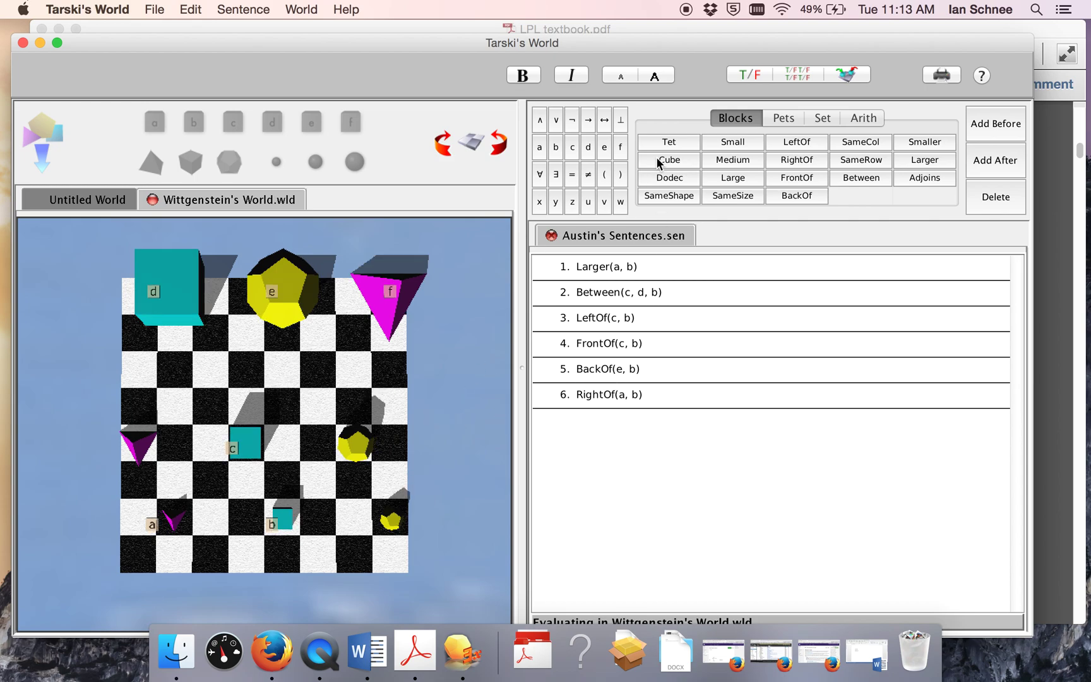
pyautogui.moveTo(661, 38); pyautogui.dragTo(655, 42)
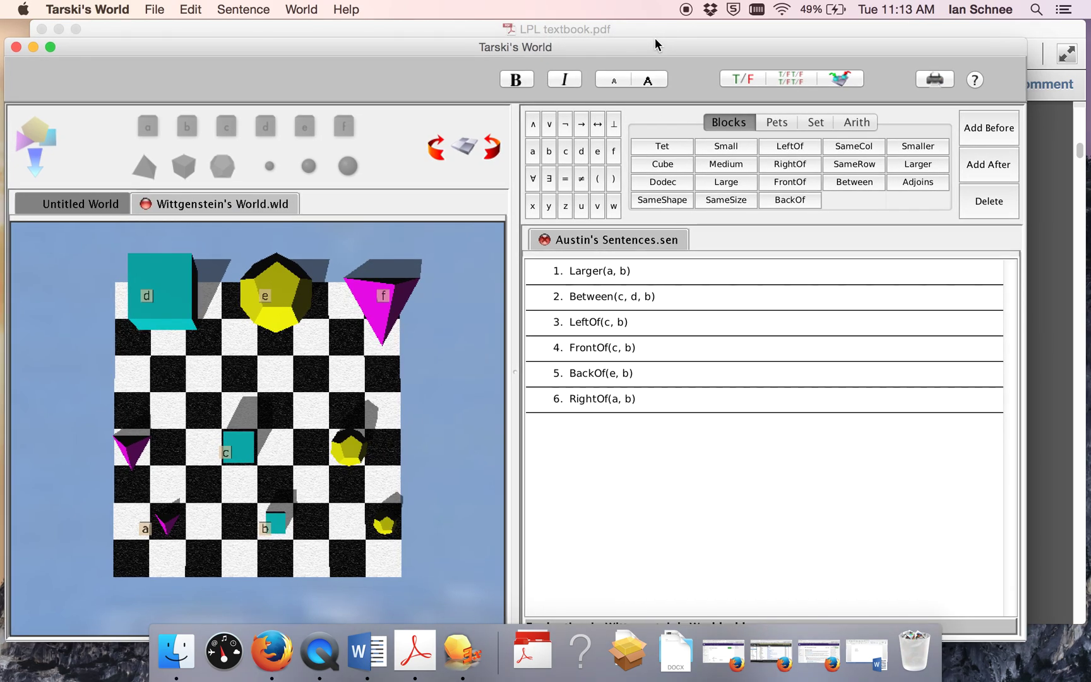
pyautogui.click(660, 32)
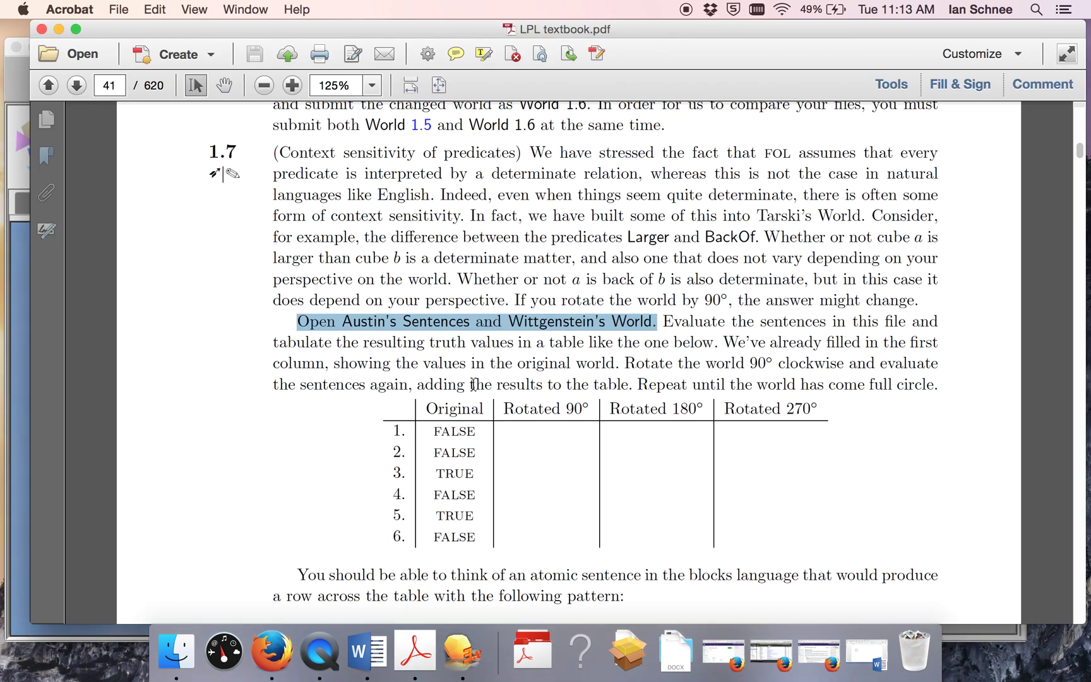
# Step: Select Exercise 1.7's truth-value table in the textbook, then return to Tarski's World
pyautogui.click(429, 390)
pyautogui.moveTo(428, 410); pyautogui.dragTo(460, 538)
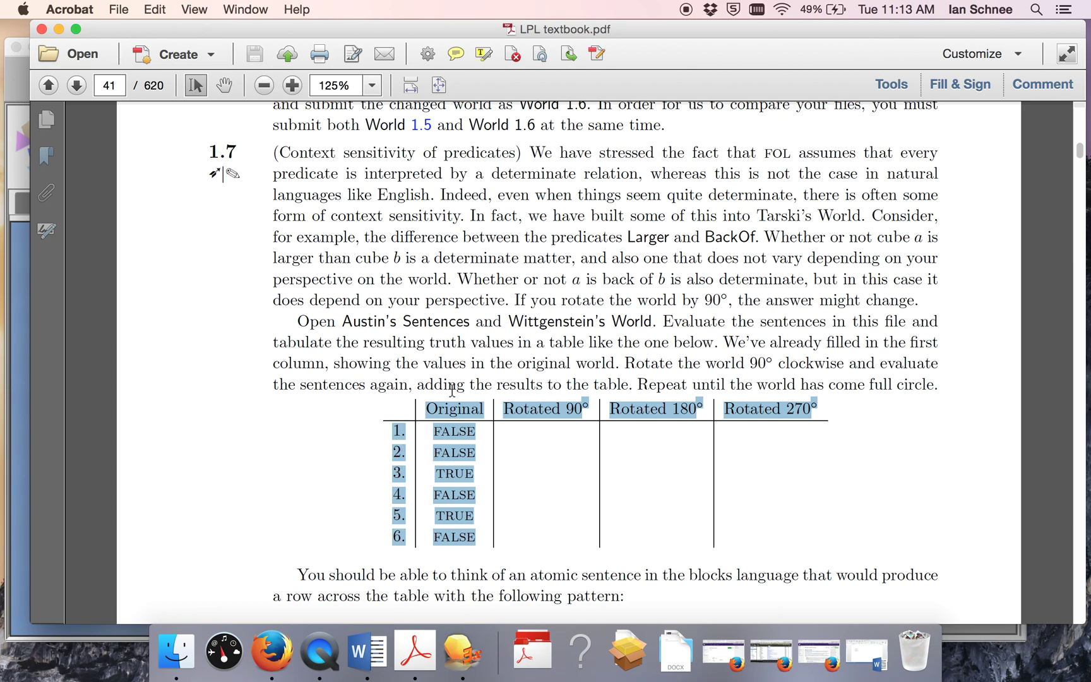
pyautogui.click(29, 429)
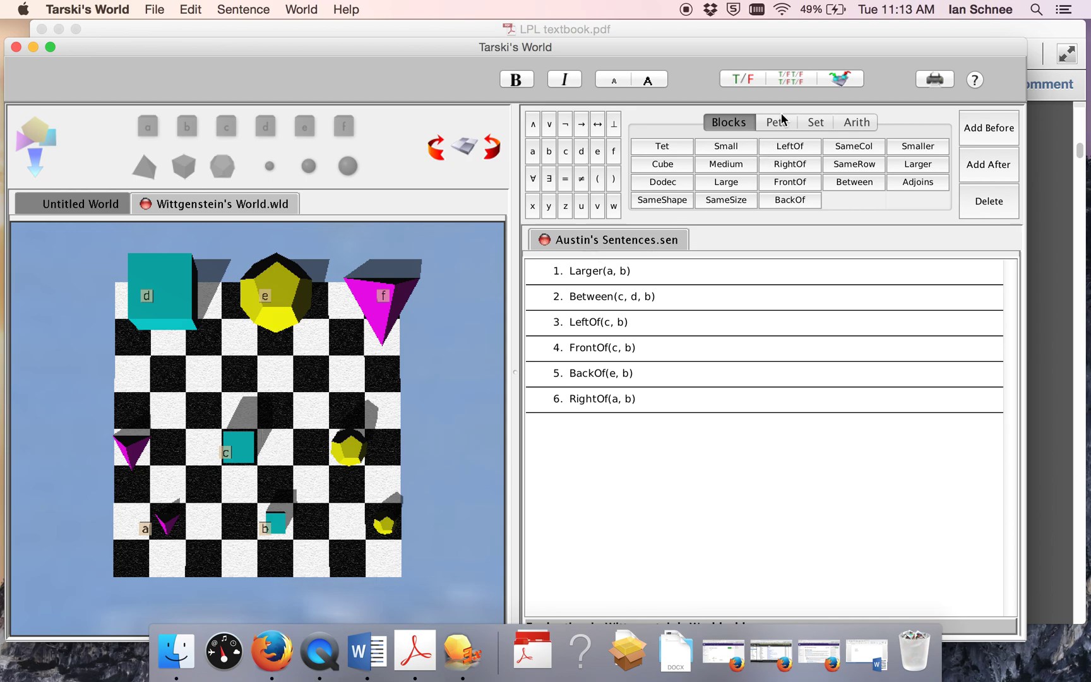
# Step: Verify all six sentences (F, F, T, F, T, F), examining the Larger and FrontOf predicates
pyautogui.click(796, 83)
pyautogui.doubleClick(589, 273)
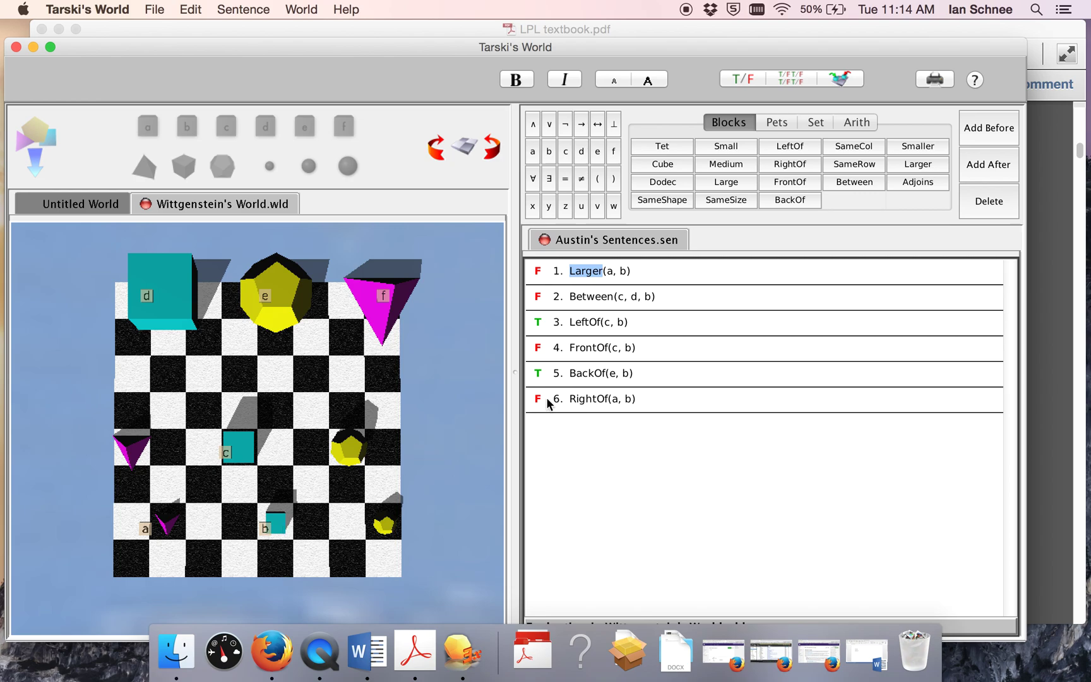
pyautogui.click(587, 348)
pyautogui.doubleClick(587, 348)
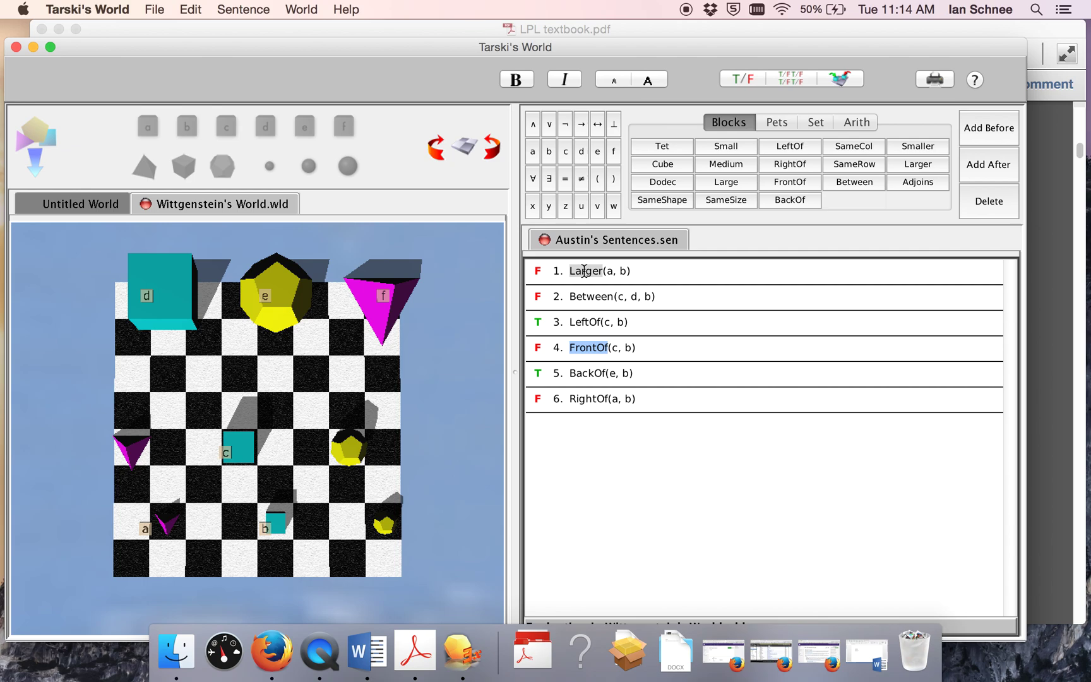
pyautogui.click(686, 33)
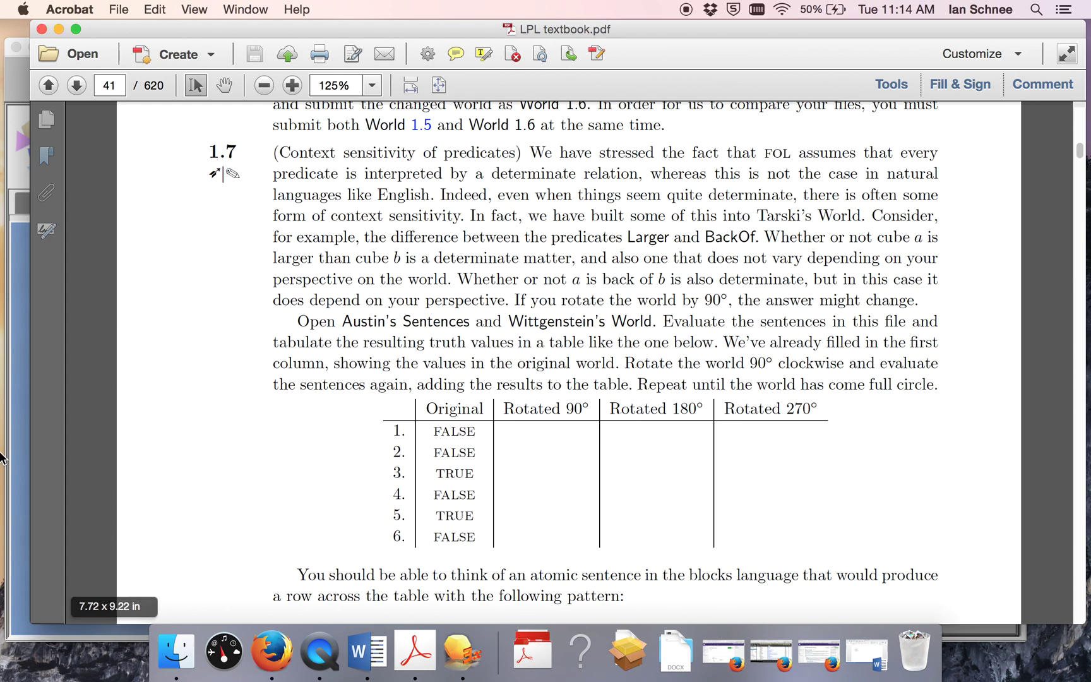
# Step: In ProblemSet1Schnee, type numbered rows 1. through 6
pyautogui.click(869, 654)
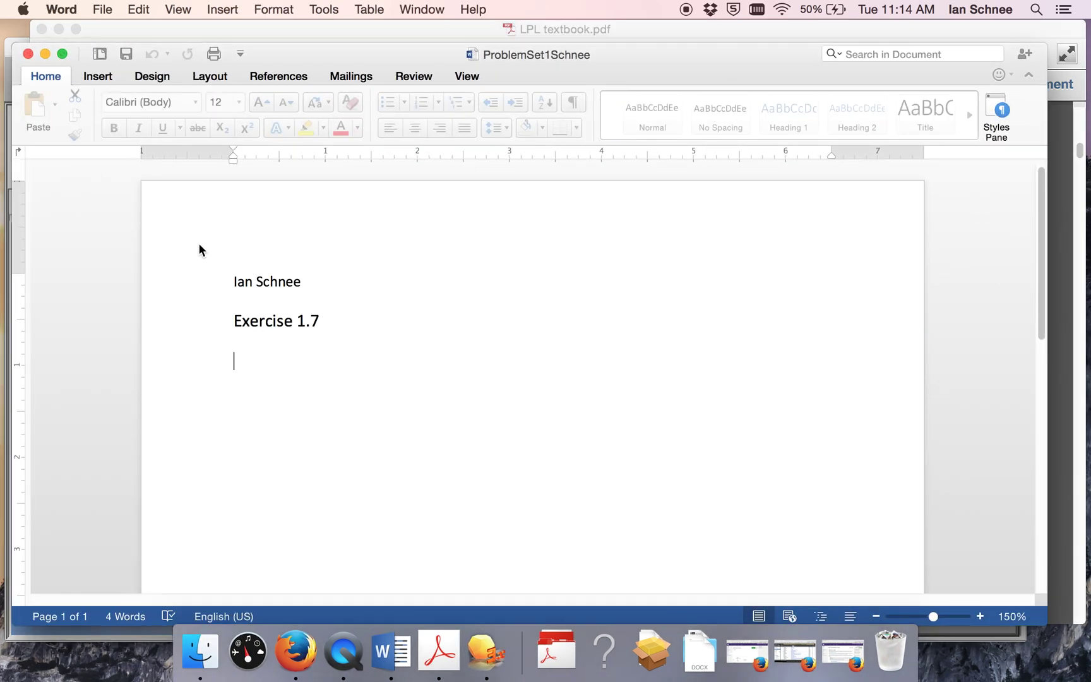
pyautogui.write('1.')
pyautogui.press('Return')
pyautogui.write('1')
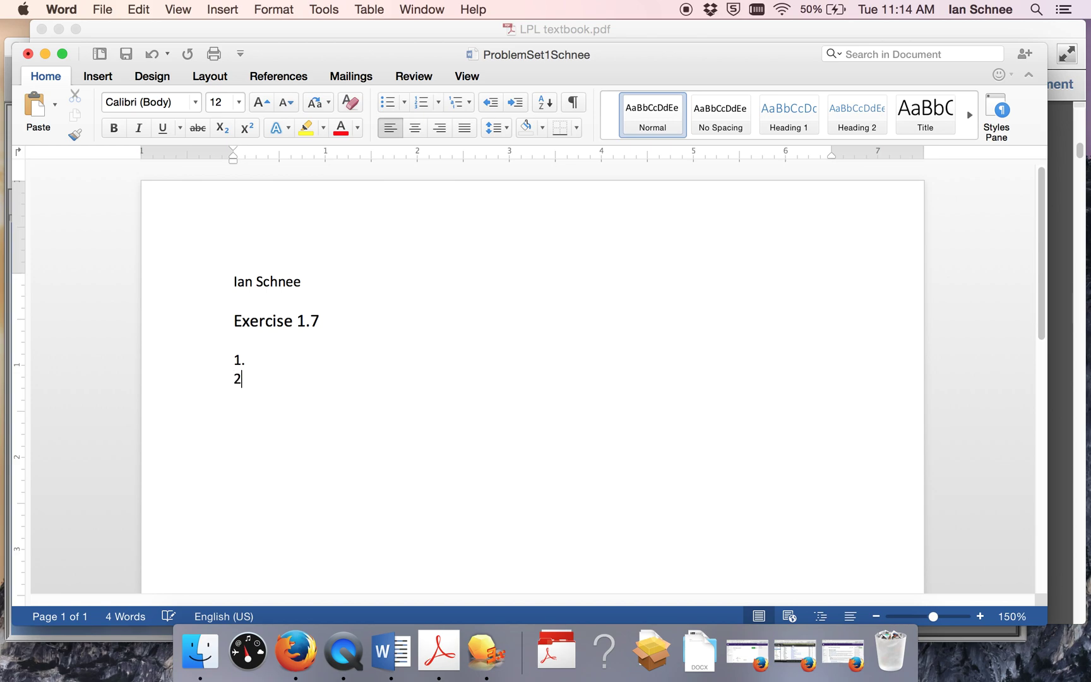
pyautogui.write('3.')
pyautogui.write('4.')
pyautogui.press('Return')
pyautogui.write('5. ')
pyautogui.write('6.')
# Step: Add tab-separated headings Original, Rotated 90, Rotated 180, Rotated above the rows
pyautogui.click(268, 338)
pyautogui.press('Return')
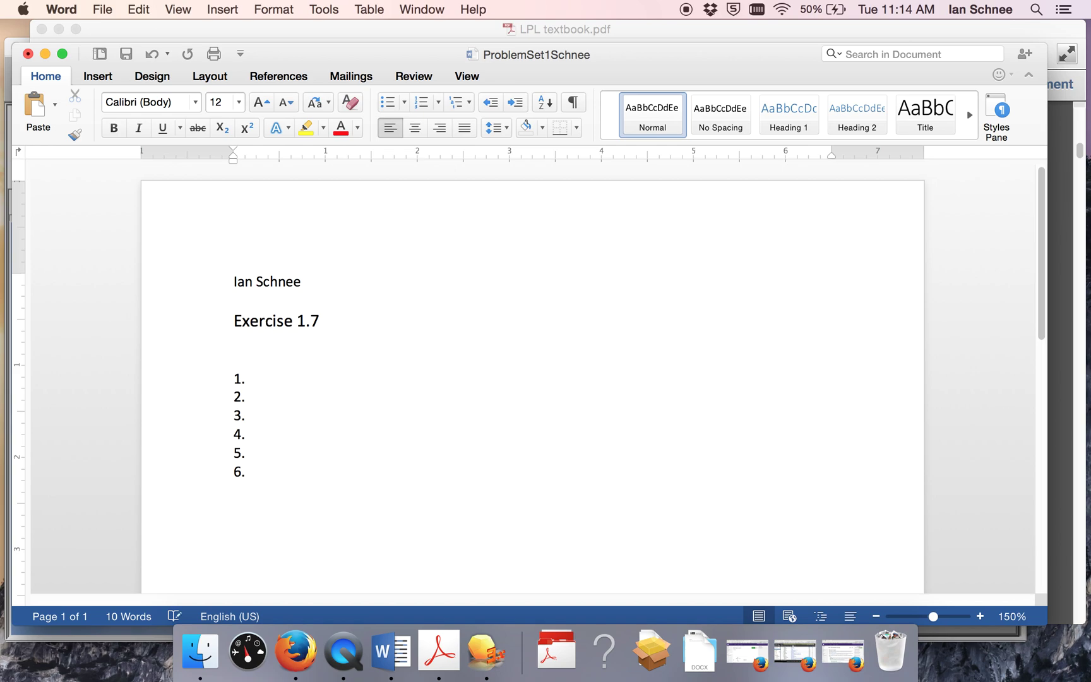
pyautogui.write('Original\tRotated90')
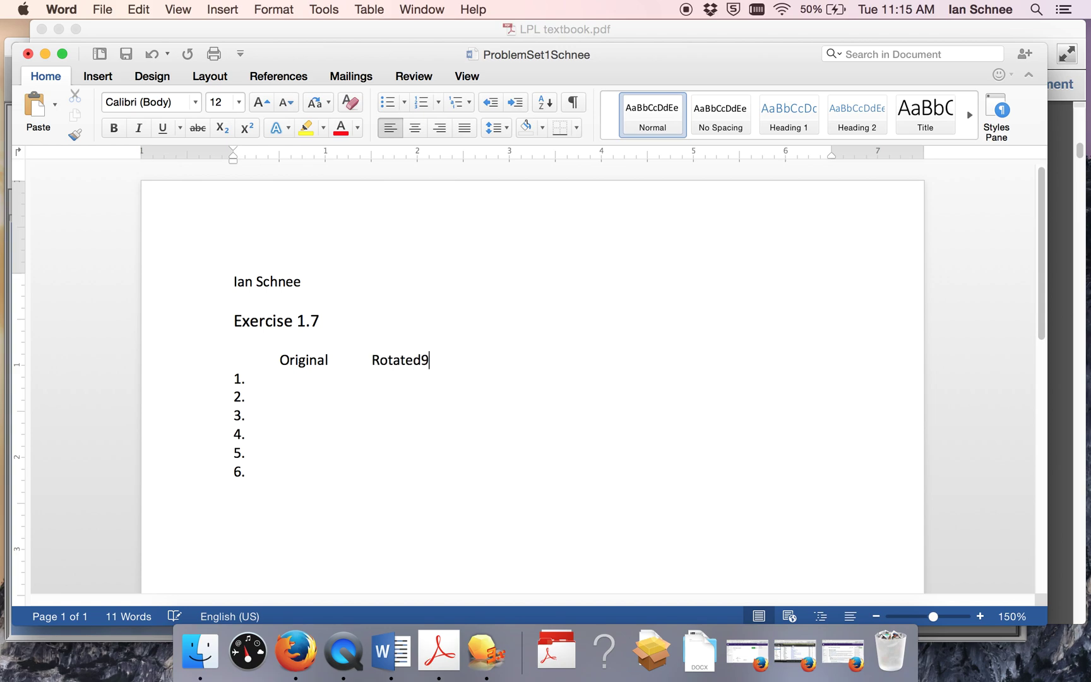
pyautogui.press('BackSpace')
pyautogui.press('BackSpace')
pyautogui.write('90\tRotated 180\tRotated 270')
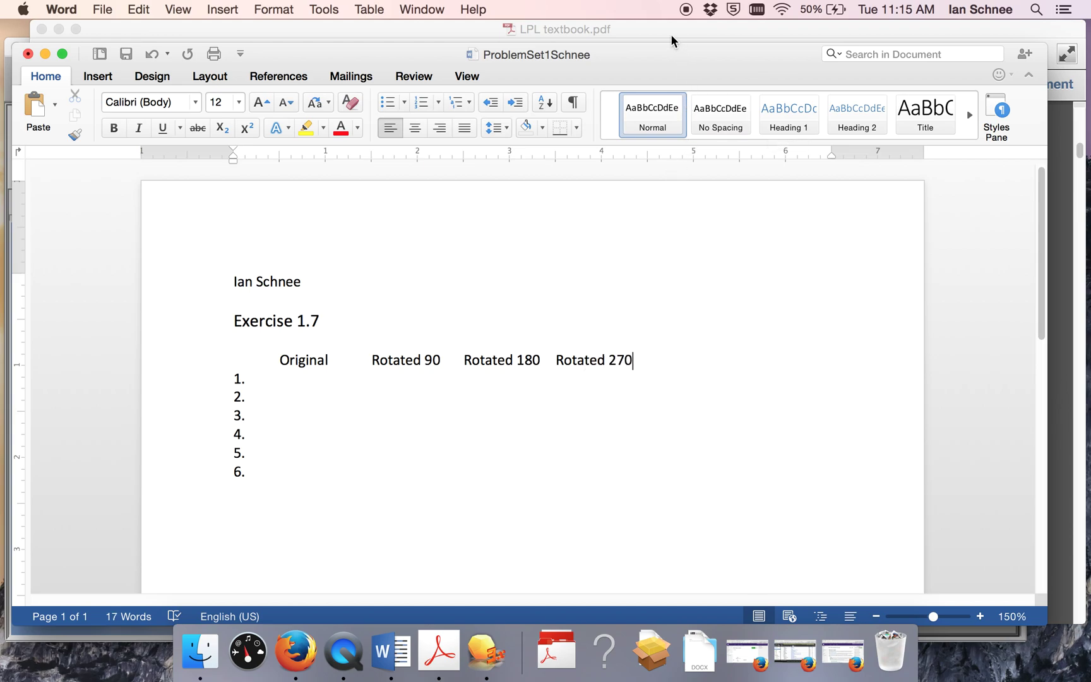
# Step: Check the textbook's column headings and delete the leftover empty numbered items
pyautogui.click(670, 33)
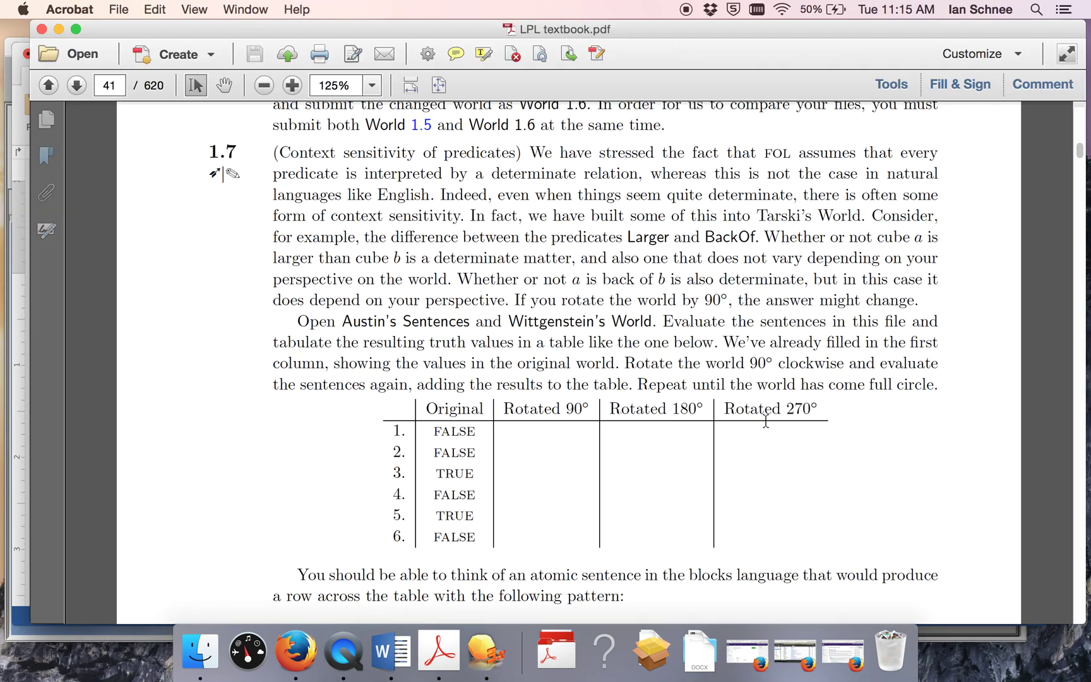
pyautogui.moveTo(821, 404); pyautogui.dragTo(453, 411)
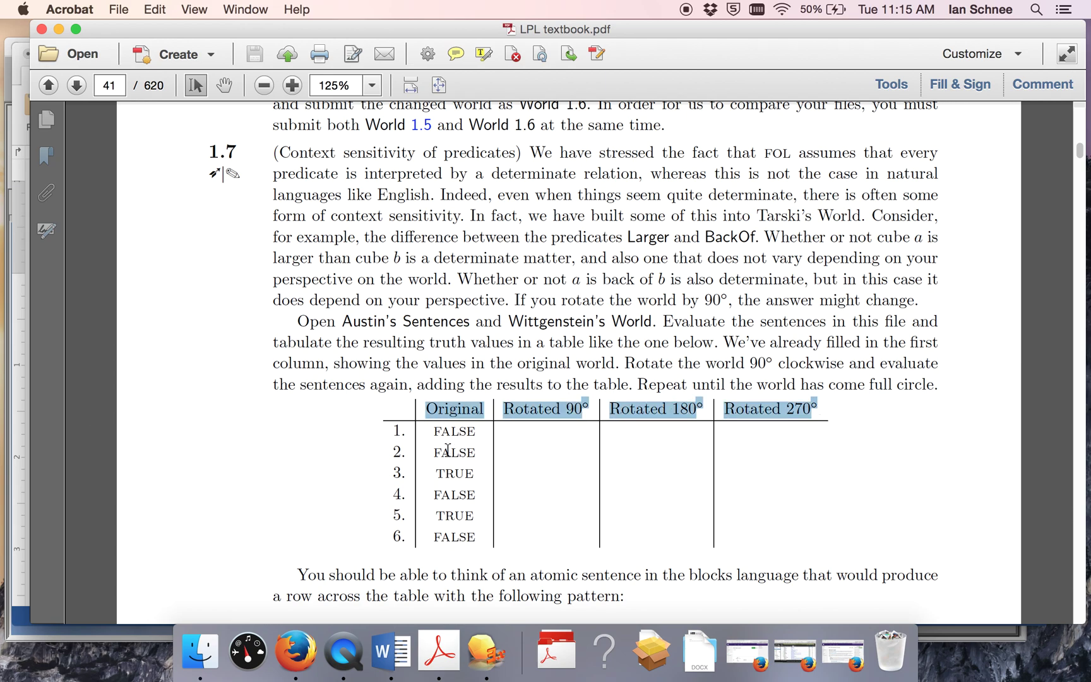
pyautogui.click(15, 420)
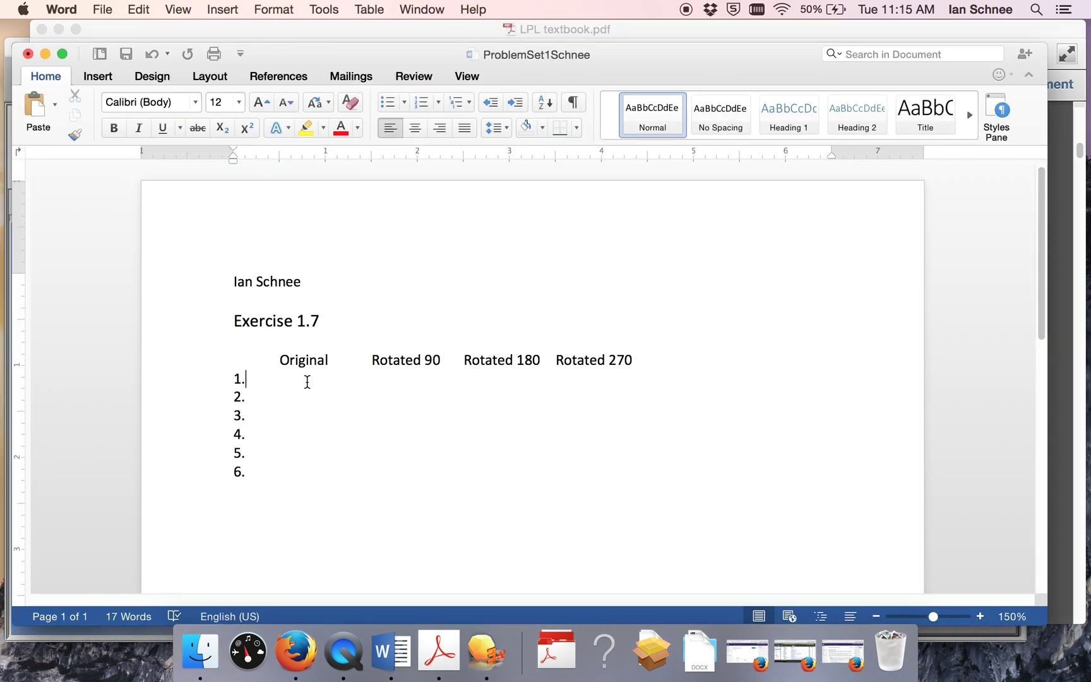
pyautogui.press('Return')
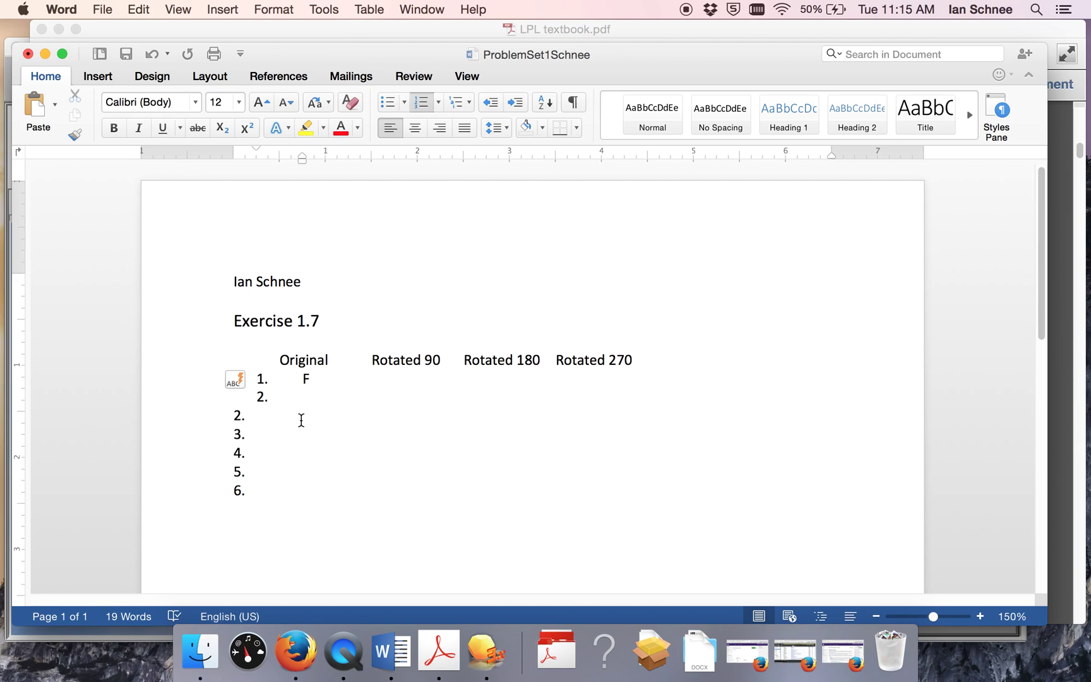
pyautogui.moveTo(253, 494); pyautogui.dragTo(236, 414)
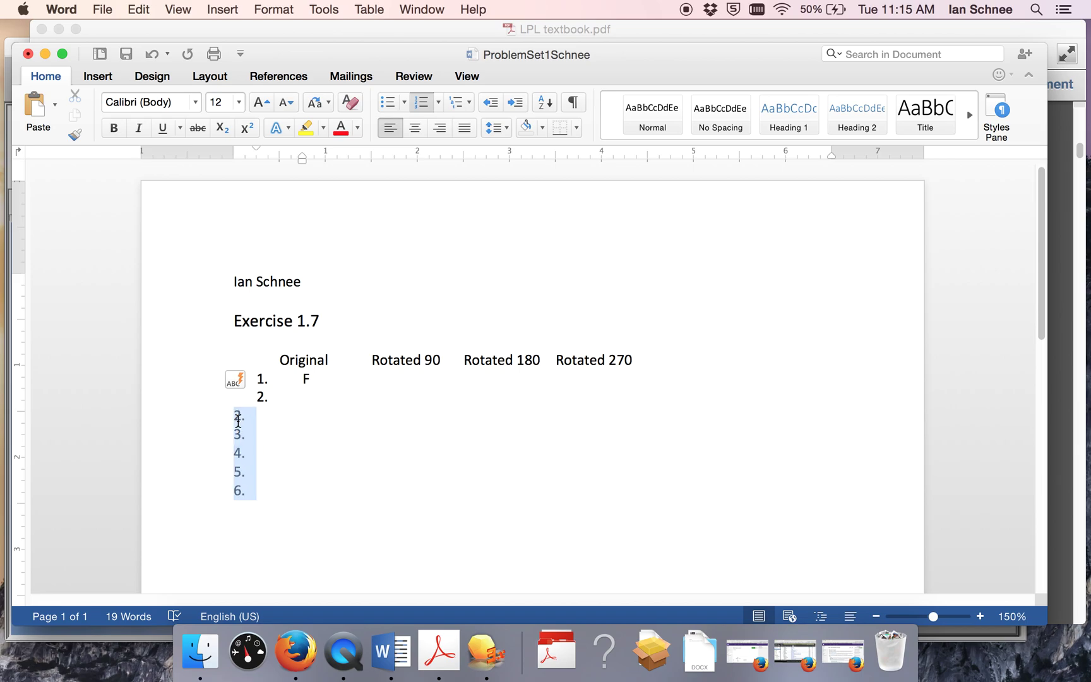
pyautogui.press('BackSpace')
pyautogui.click(302, 403)
# Step: Enter Original values F, T, F, T, F for rows 2 through 6
pyautogui.write('F')
pyautogui.press('Return')
pyautogui.write('T')
pyautogui.press('Return')
pyautogui.write('F')
pyautogui.press('Return')
pyautogui.write('T')
pyautogui.press('Return')
pyautogui.write('F')
# Step: Put ? in row 1's Rotated 90 column and zoom the document to 180%
pyautogui.click(367, 384)
pyautogui.press('Tab')
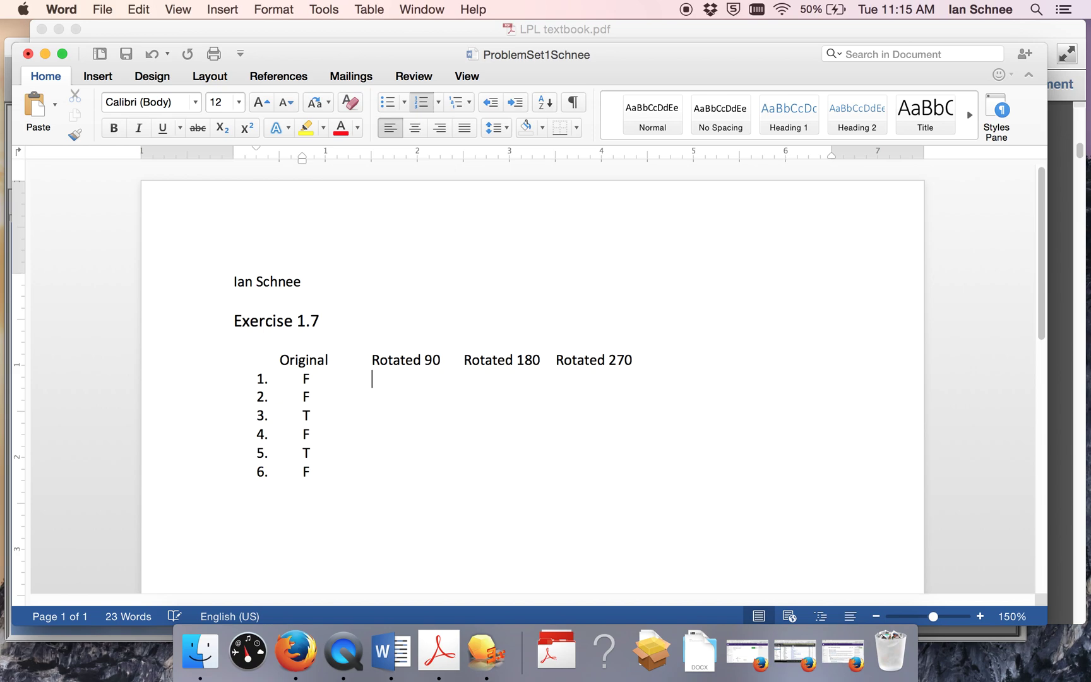
pyautogui.write('?')
pyautogui.click(979, 618)
pyautogui.click(980, 618)
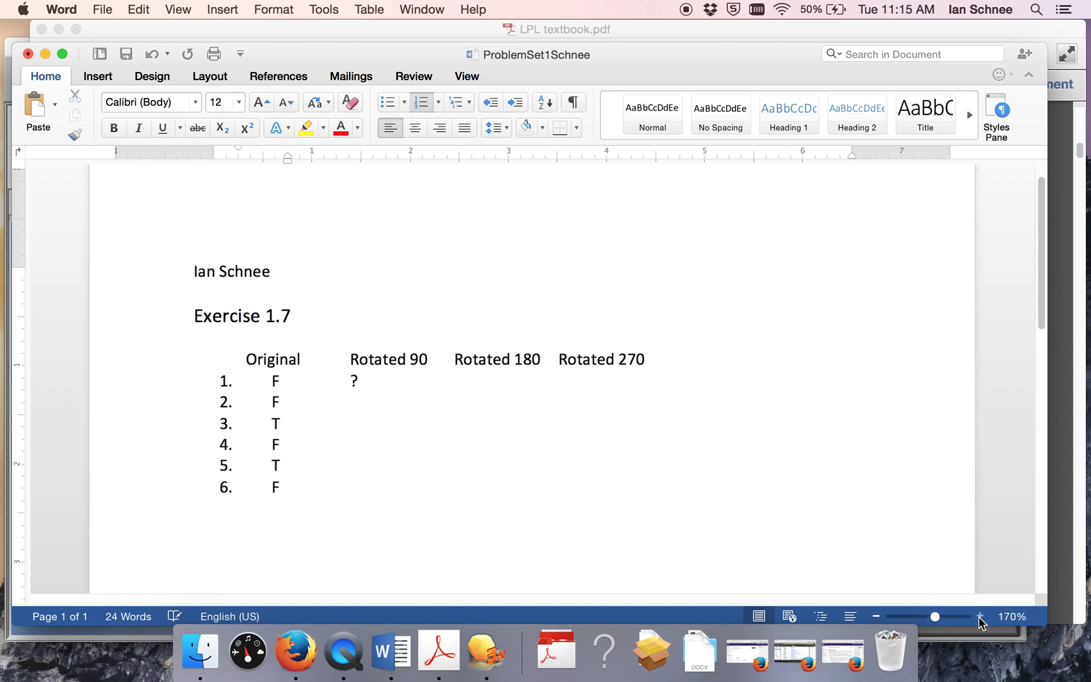
pyautogui.click(980, 617)
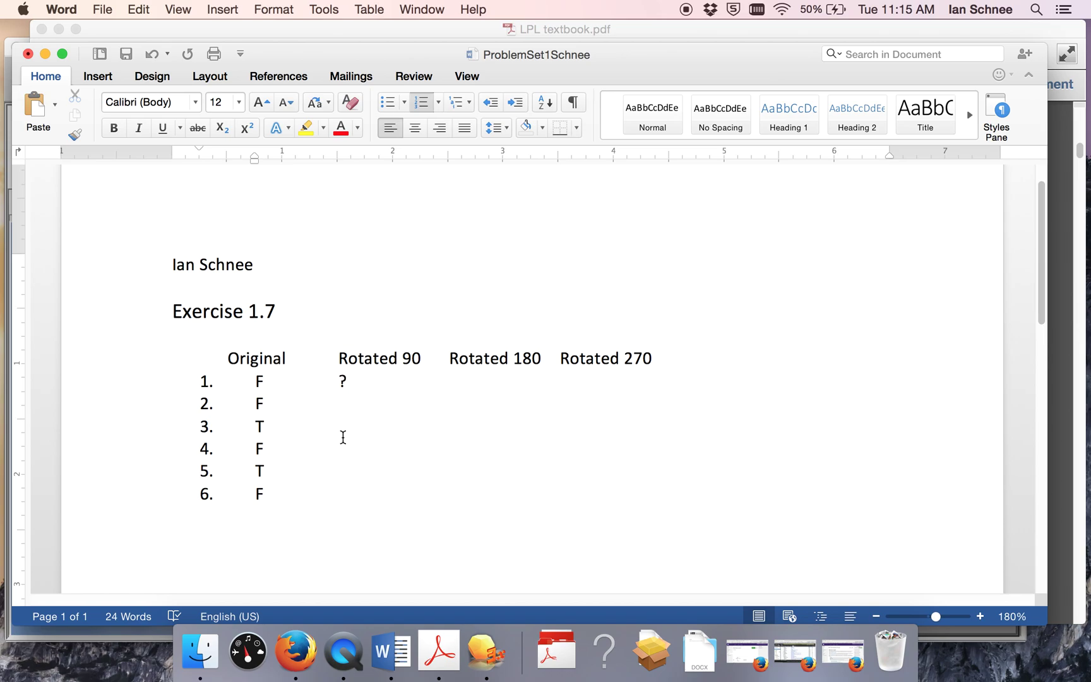
pyautogui.moveTo(262, 495); pyautogui.dragTo(250, 383)
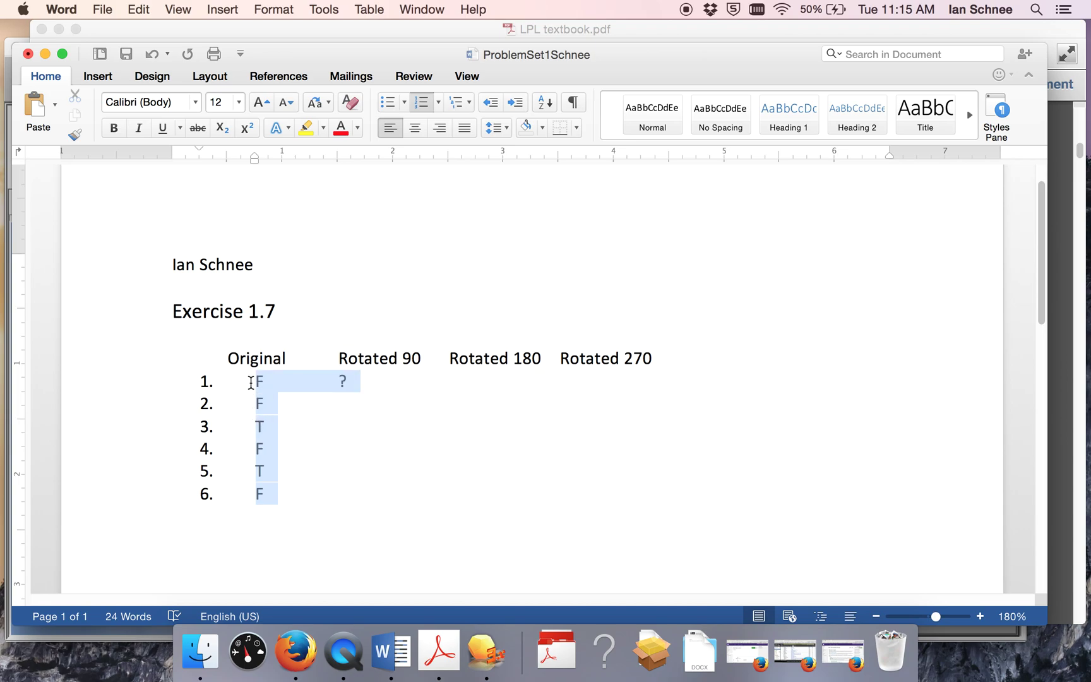
pyautogui.click(358, 382)
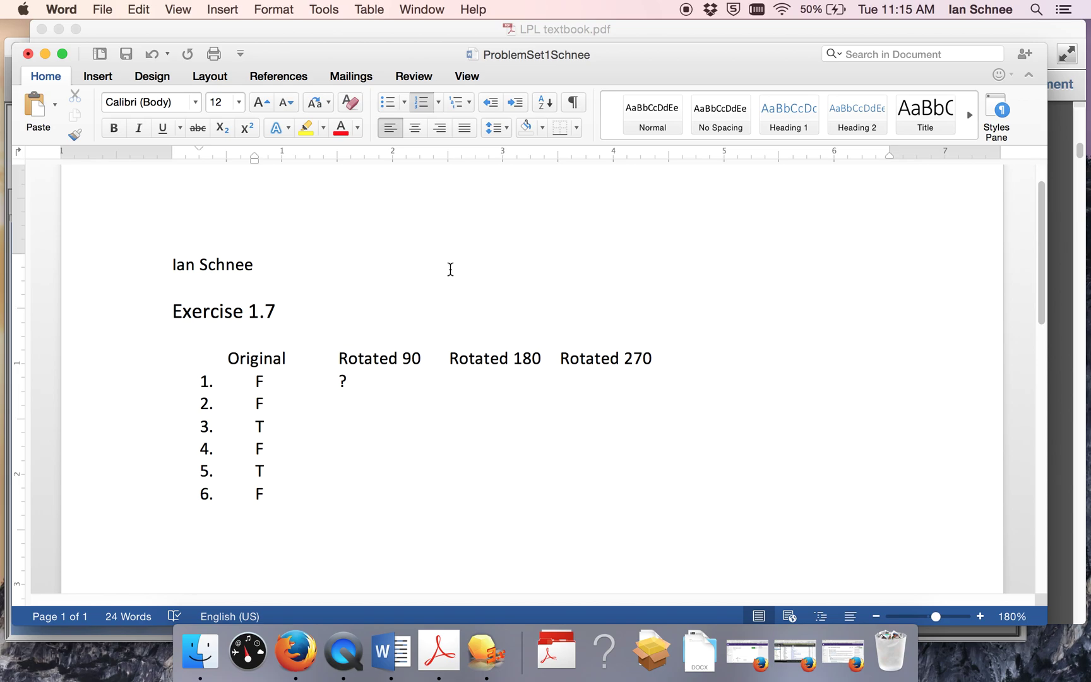
pyautogui.click(1002, 29)
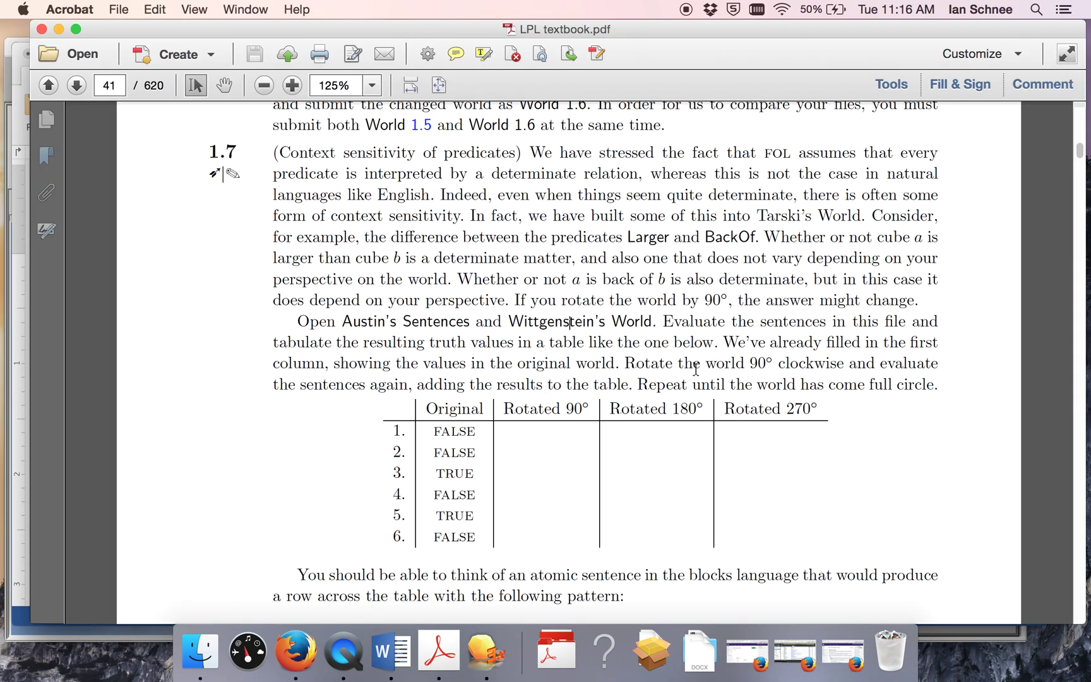
# Step: Rotate Wittgenstein's World 90° clockwise using World > Rotate Clockwise
pyautogui.doubleClick(789, 363)
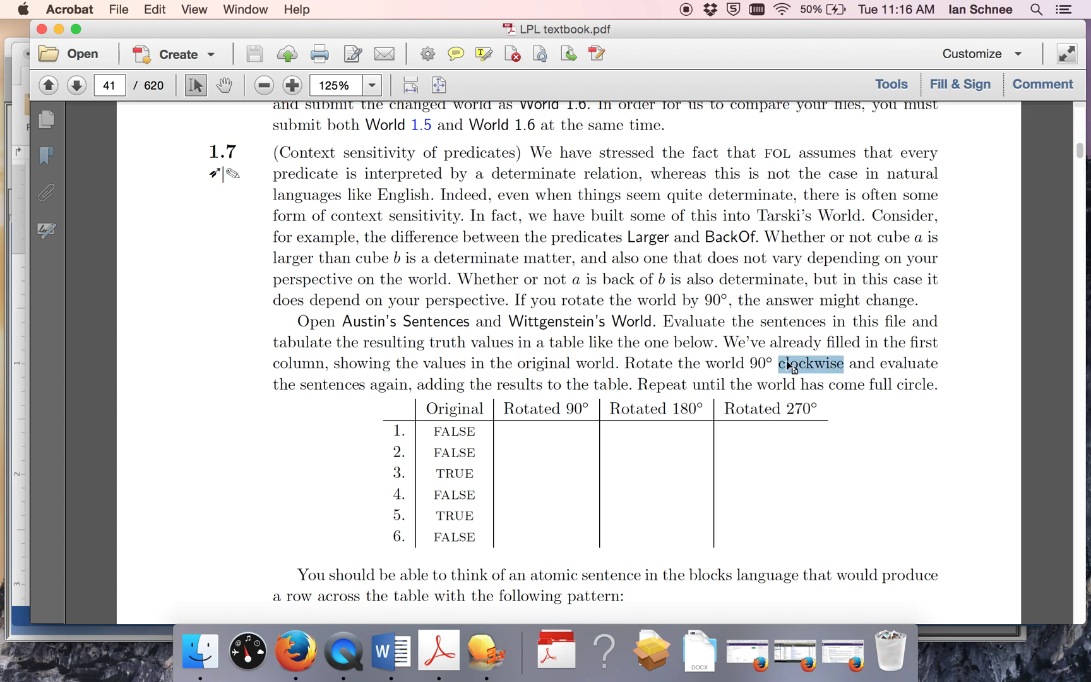
pyautogui.click(46, 639)
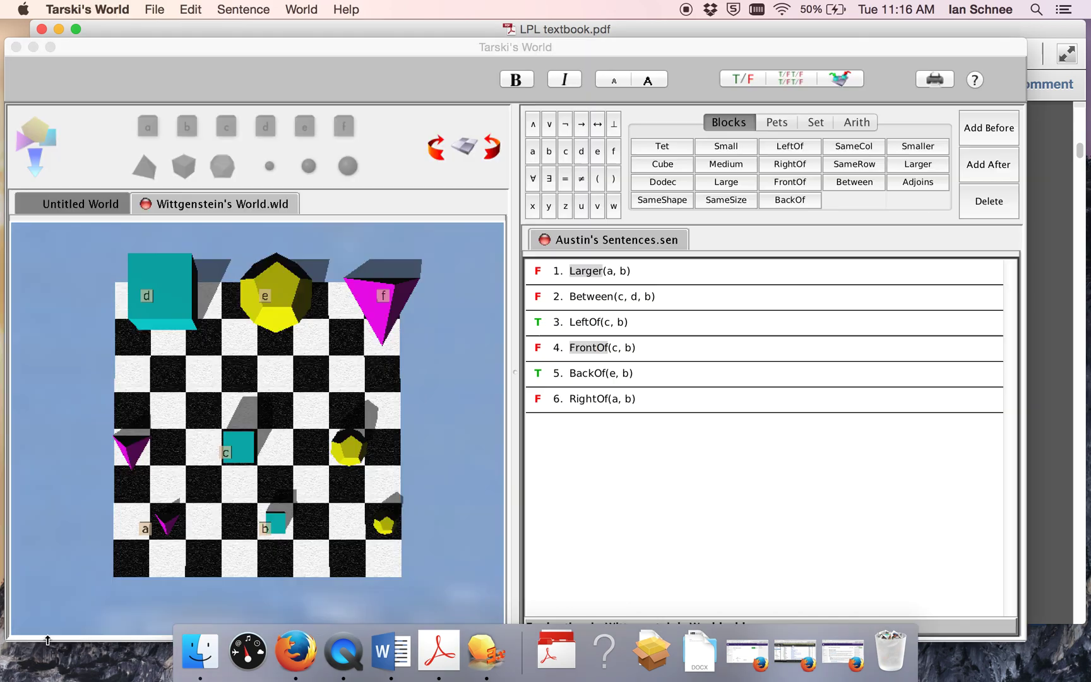
pyautogui.click(309, 8)
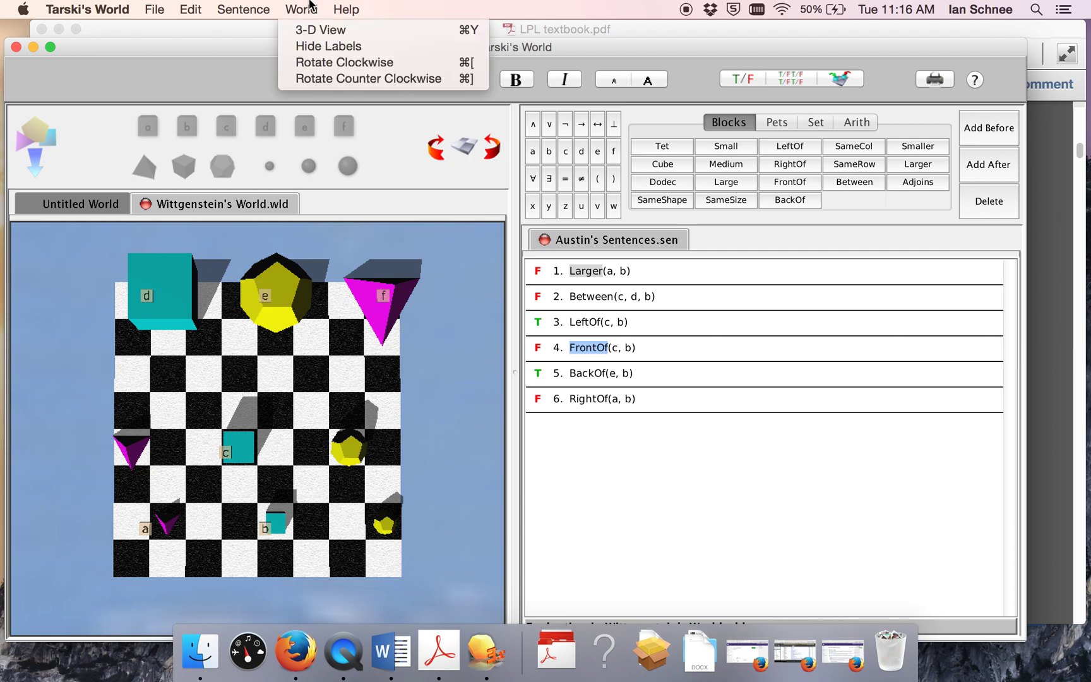
pyautogui.click(314, 63)
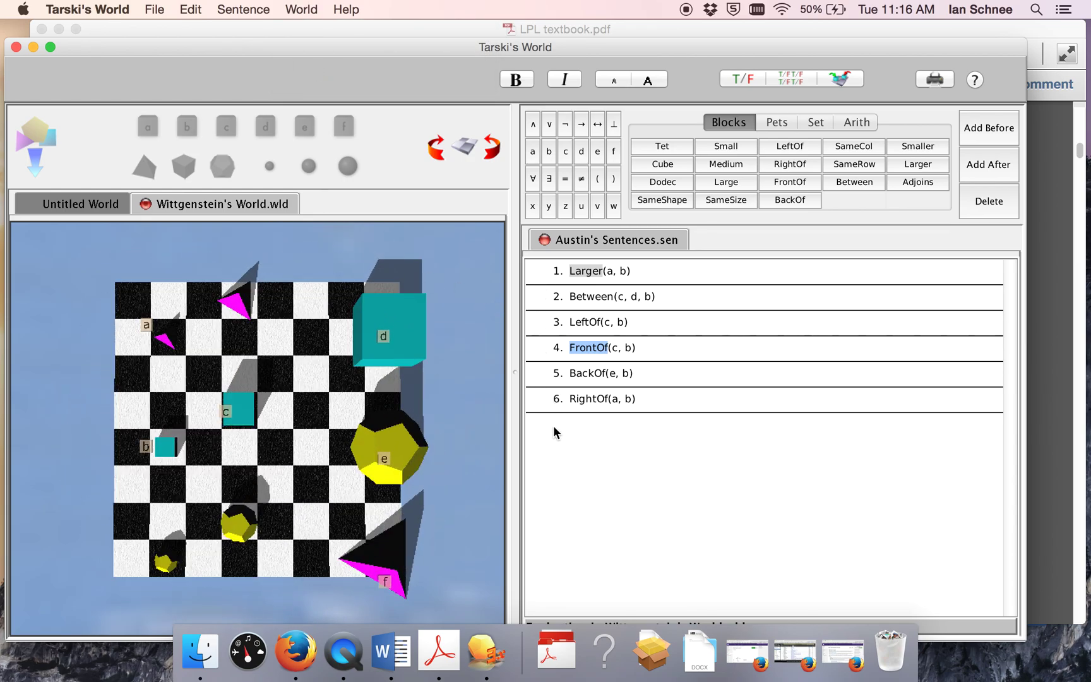
# Step: Re-verify Austin's Sentences in the rotated world, all six now false
pyautogui.click(659, 352)
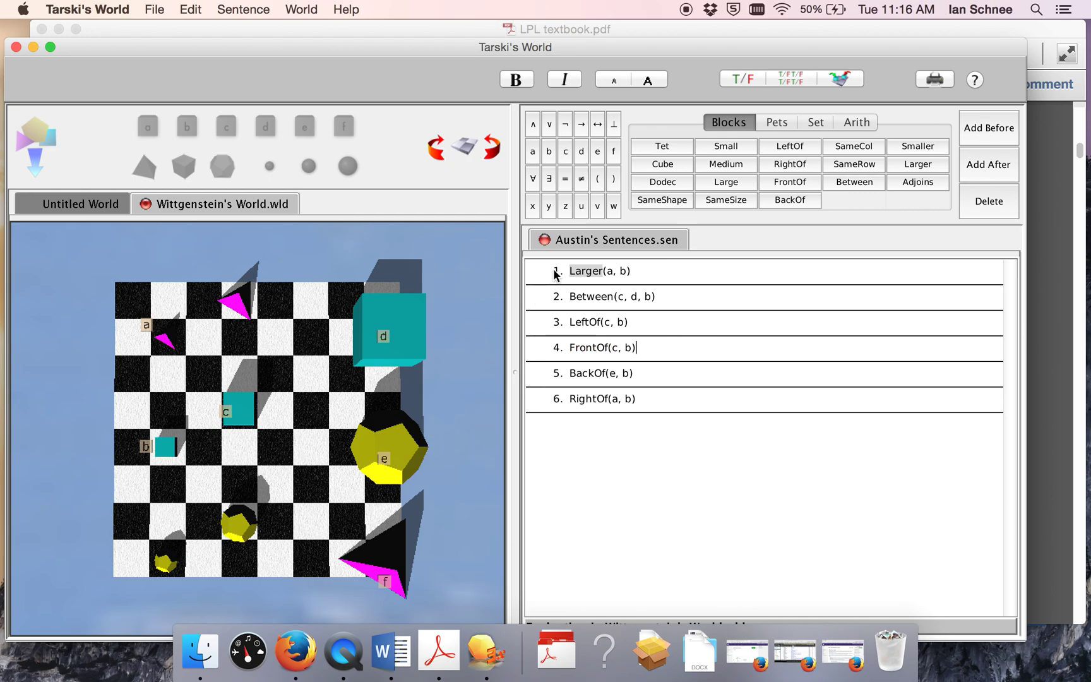
pyautogui.click(661, 268)
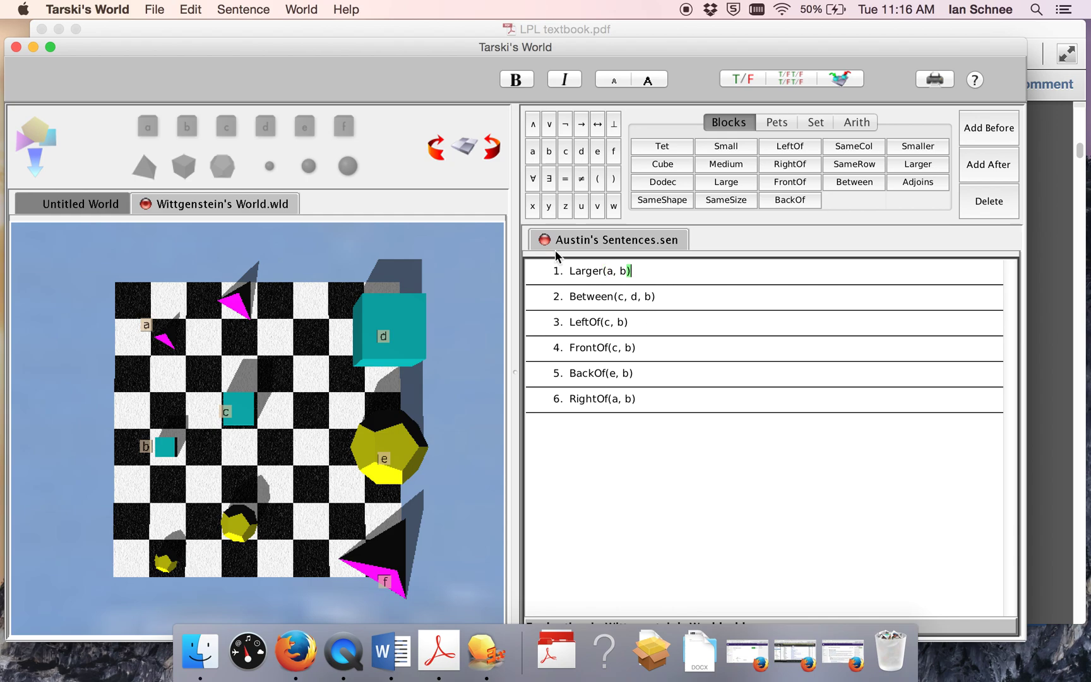
pyautogui.click(793, 80)
pyautogui.click(1031, 29)
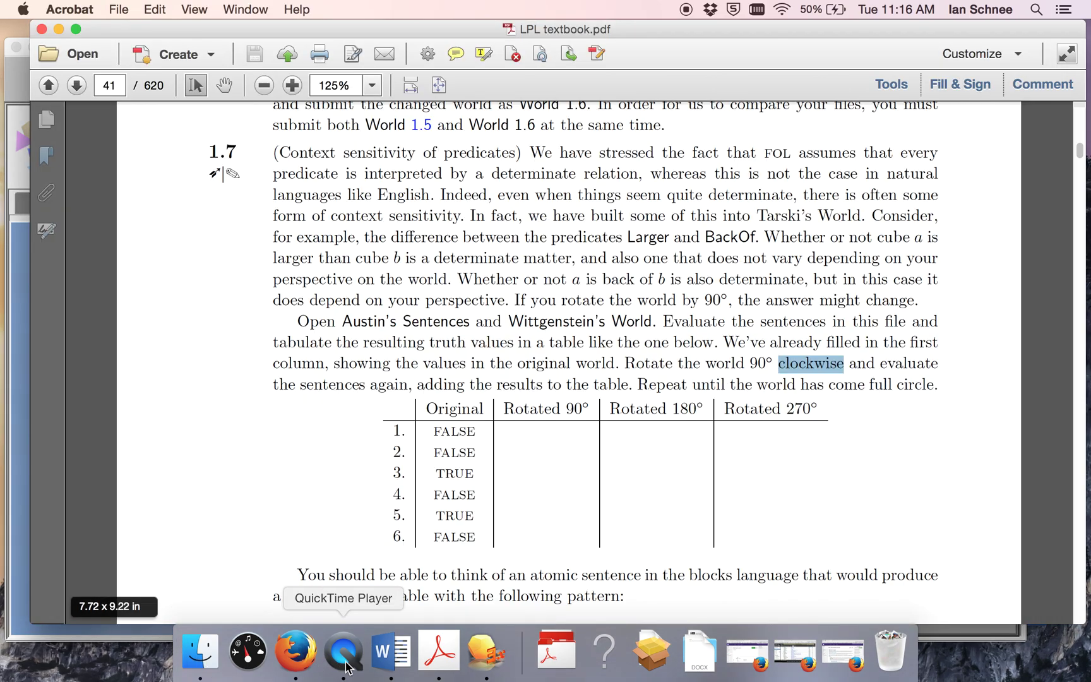
# Step: Replace the ? placeholder and enter F in all six Rotated 90 rows
pyautogui.hotkey('ctrl', 'Up')
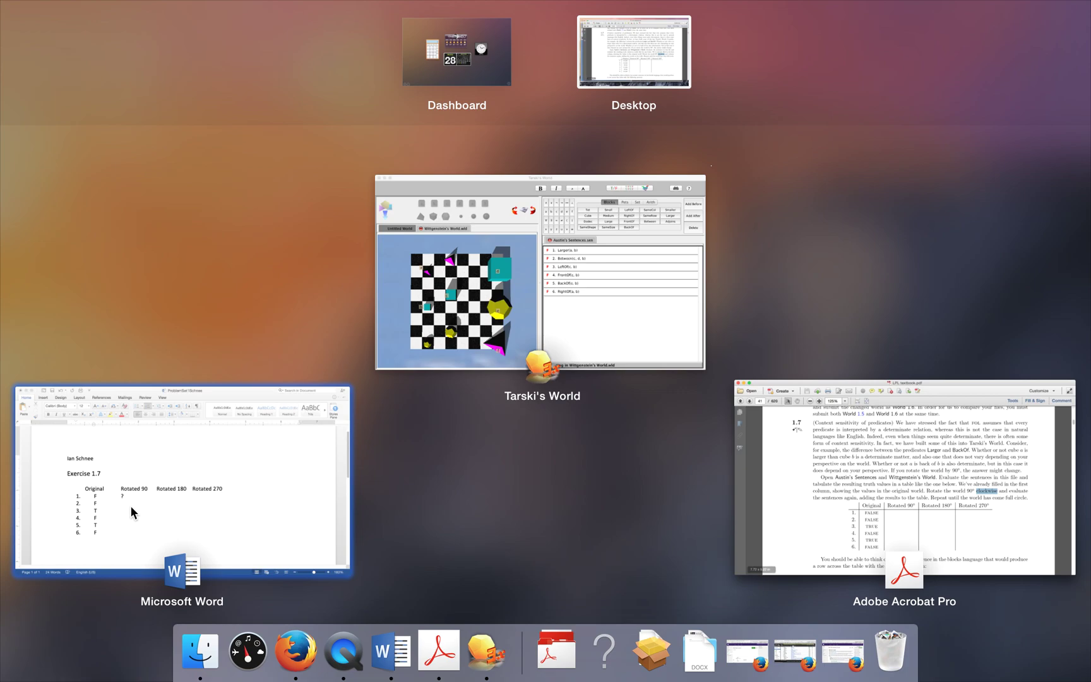
pyautogui.click(130, 506)
pyautogui.press('BackSpace')
pyautogui.write('F\t')
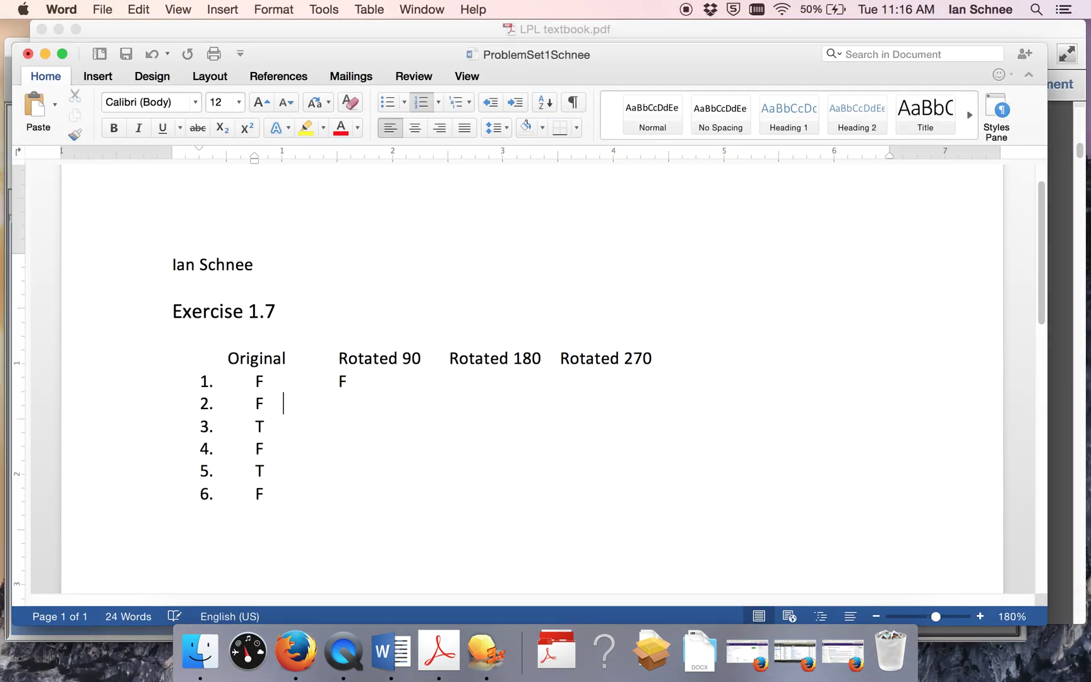
pyautogui.write('F')
pyautogui.press('Tab')
pyautogui.write('FFFF')
pyautogui.click(504, 386)
# Step: Rotate Wittgenstein's World to 180° and verify all: only sentences 4 and 6 are true
pyautogui.doubleClick(324, 52)
pyautogui.click(19, 243)
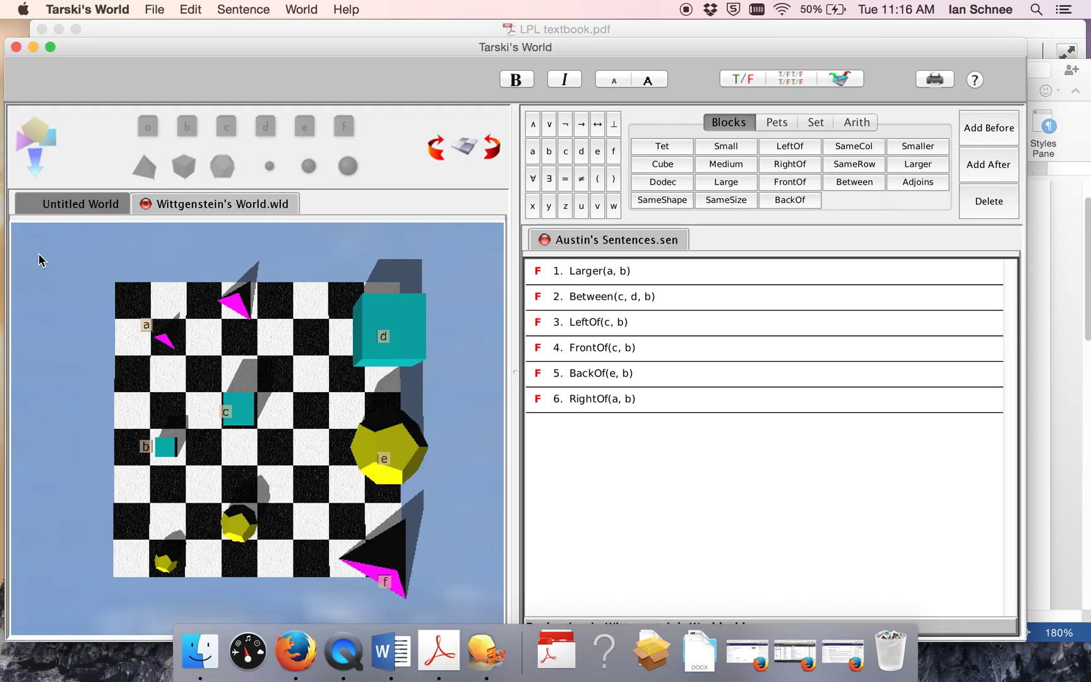
pyautogui.click(301, 9)
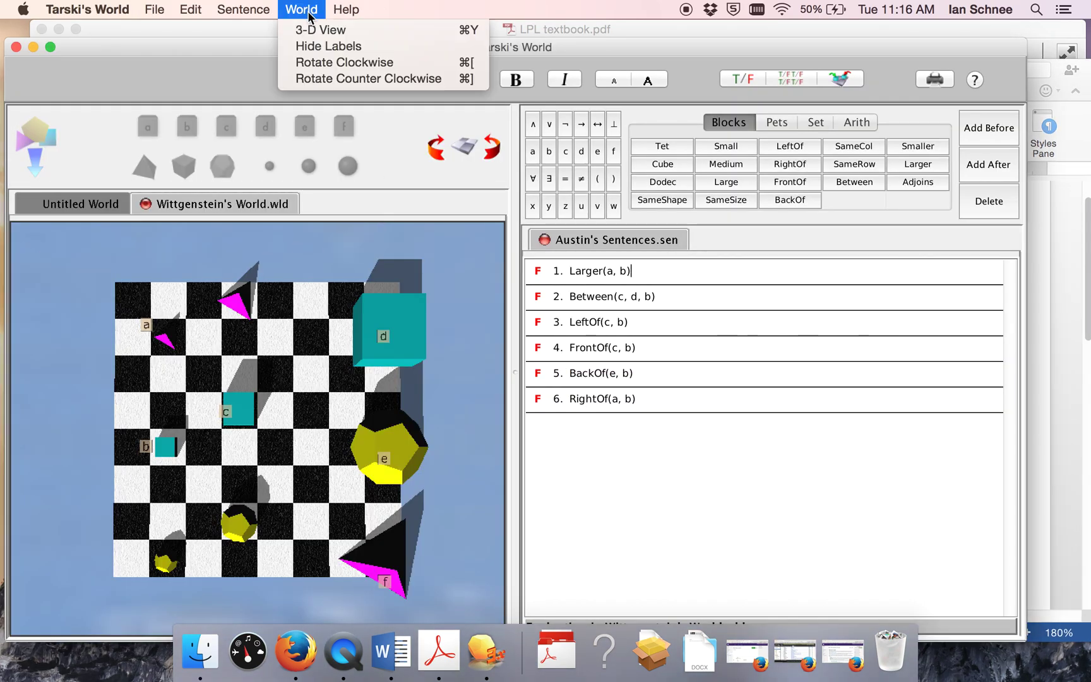
pyautogui.click(344, 63)
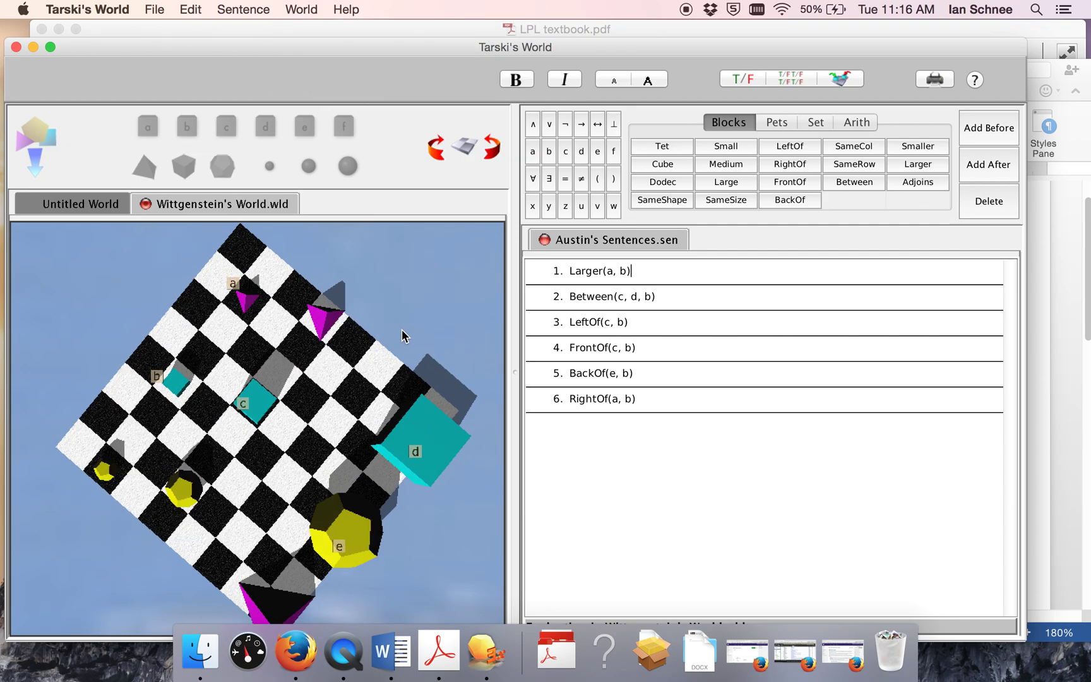
pyautogui.click(791, 79)
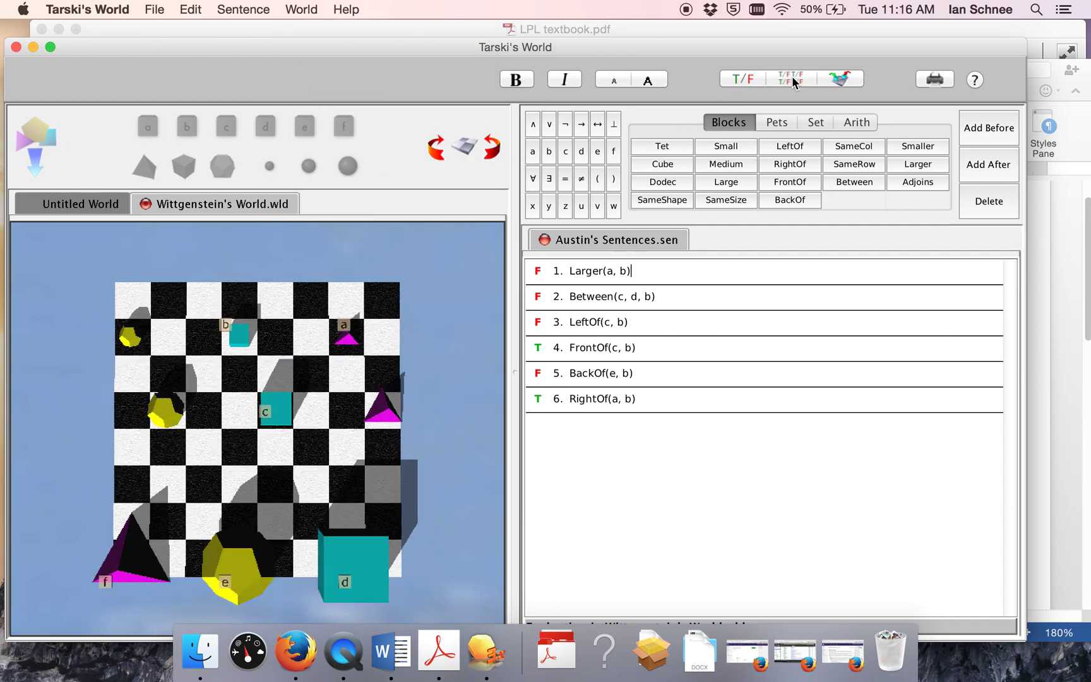
pyautogui.click(1050, 411)
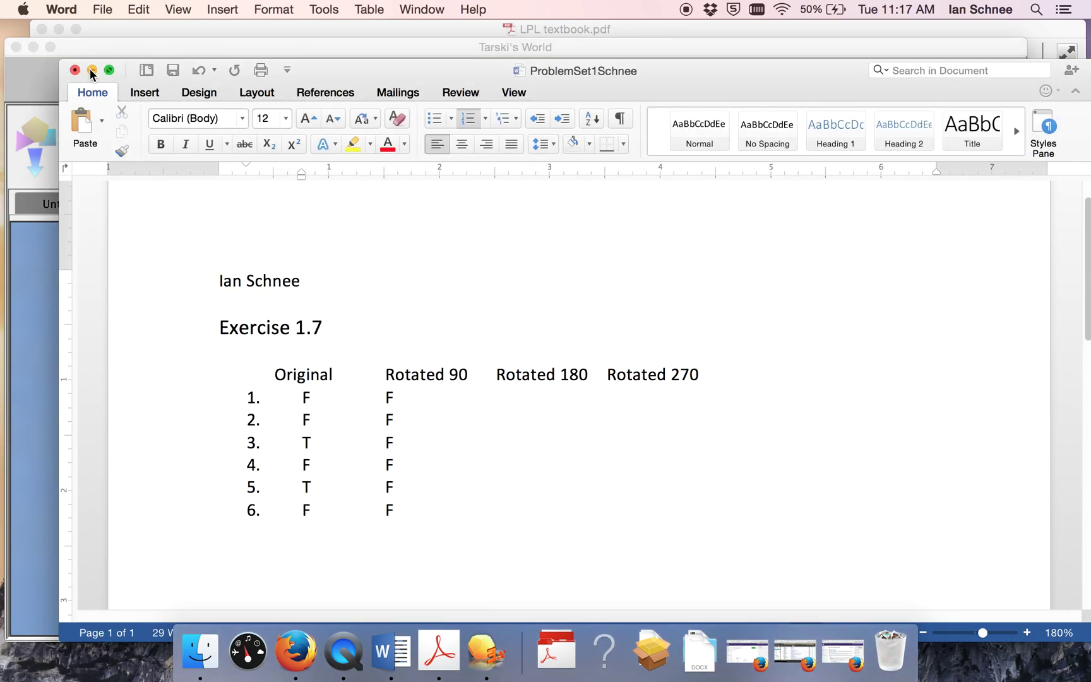
# Step: Save the problem set and type 'Exercise...' on a new line below the Exercise 1.7 table
pyautogui.press('super+s')
pyautogui.scroll(-1, 265, 385)
pyautogui.click(363, 547)
pyautogui.press('Return')
pyautogui.write('Exer')
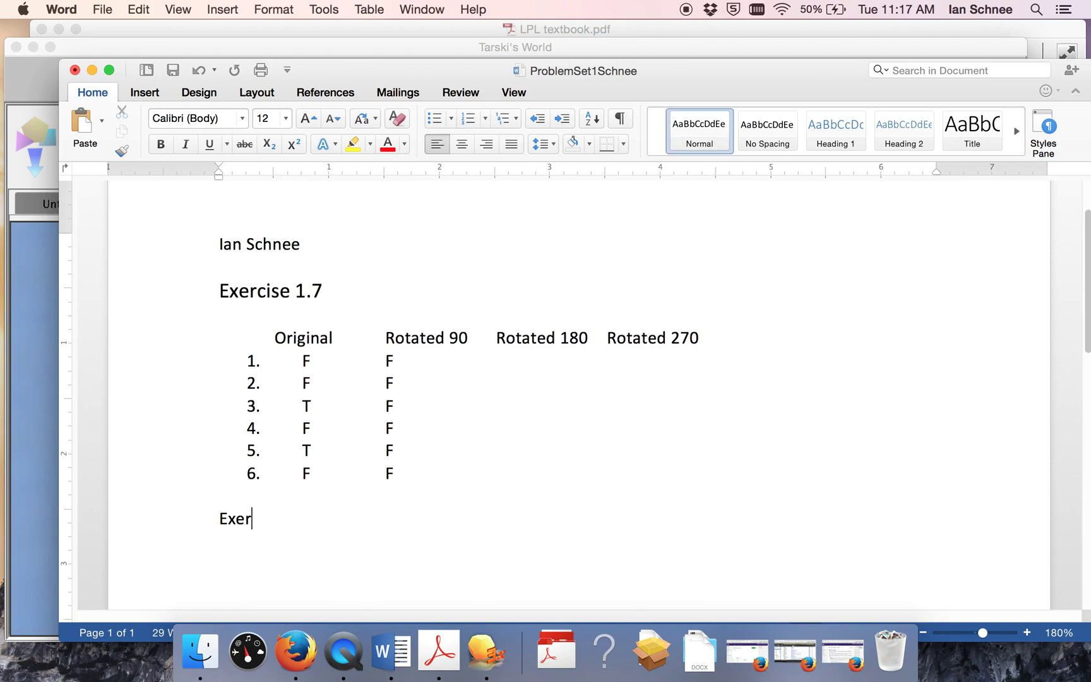
pyautogui.write('cise...')
# Step: Insert a blank line above 'Exercise...' and save the document again
pyautogui.click(290, 497)
pyautogui.press('Return')
pyautogui.press('super+s')
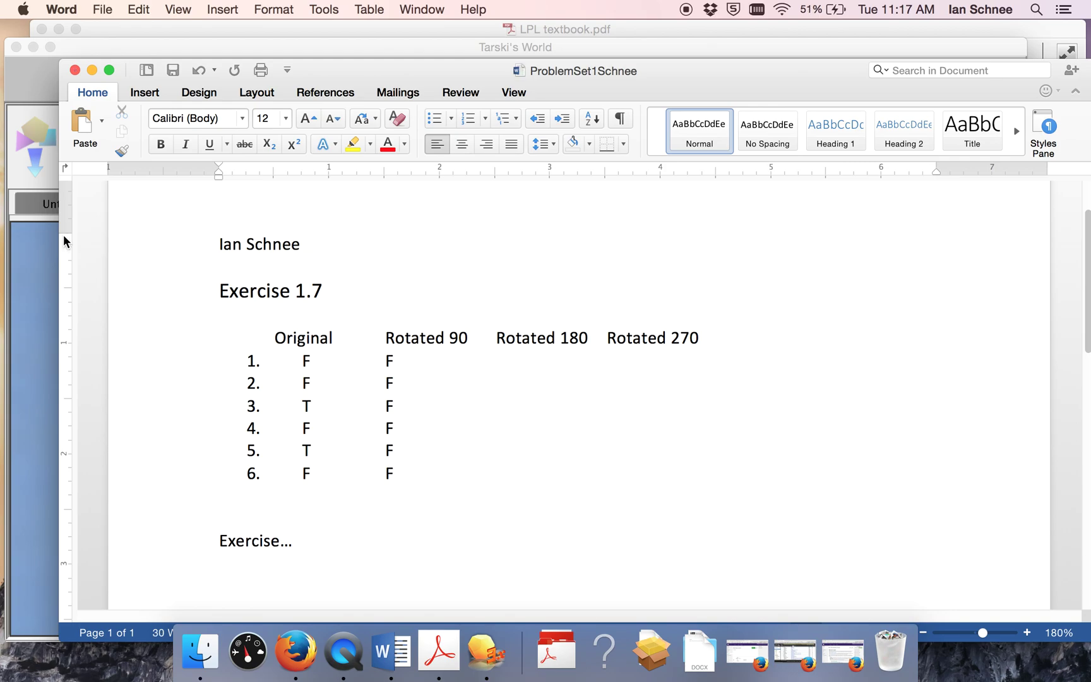
# Step: Highlight the textbook instructions for sentences seven and eight, then return to sentence 6 in Tarski's World
pyautogui.click(92, 71)
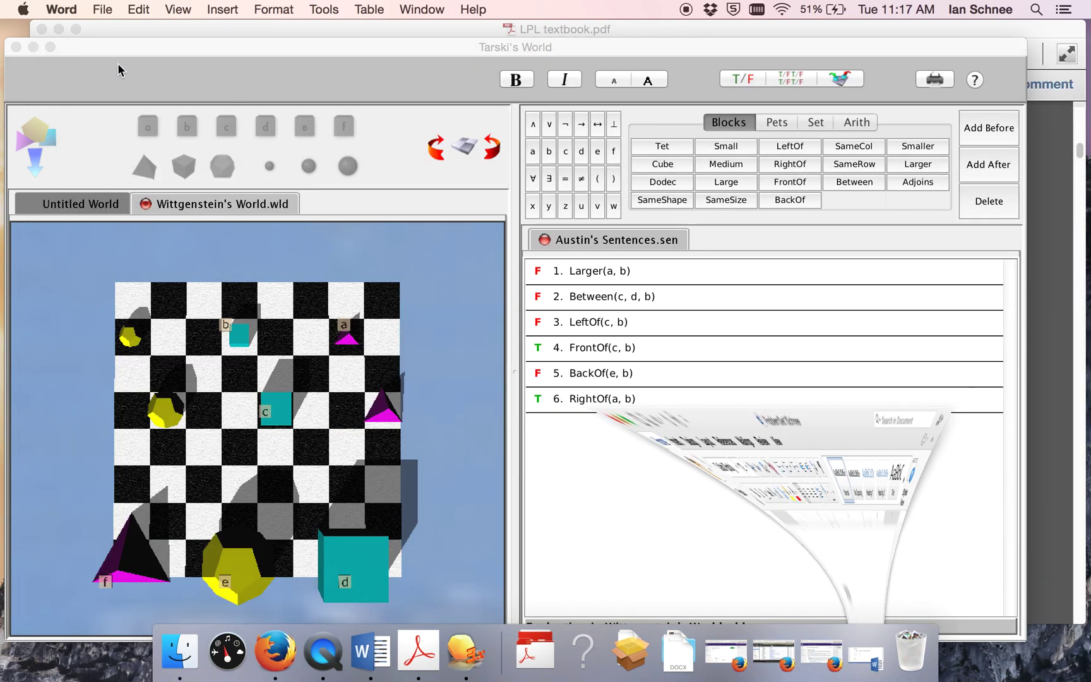
pyautogui.click(168, 26)
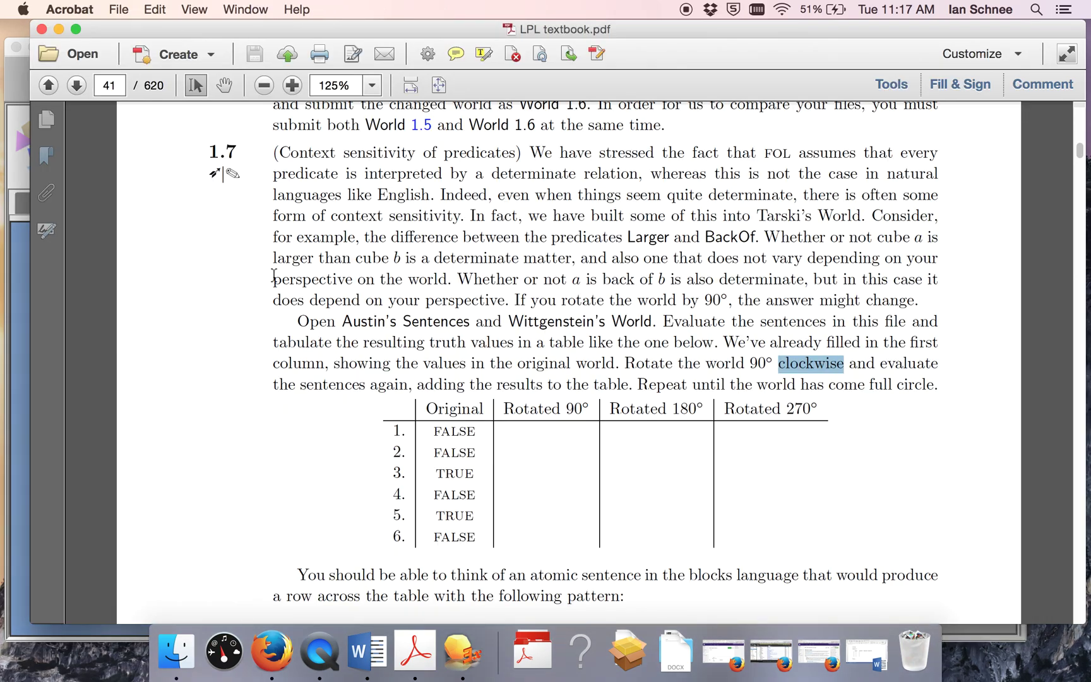
pyautogui.scroll(-5, 275, 392)
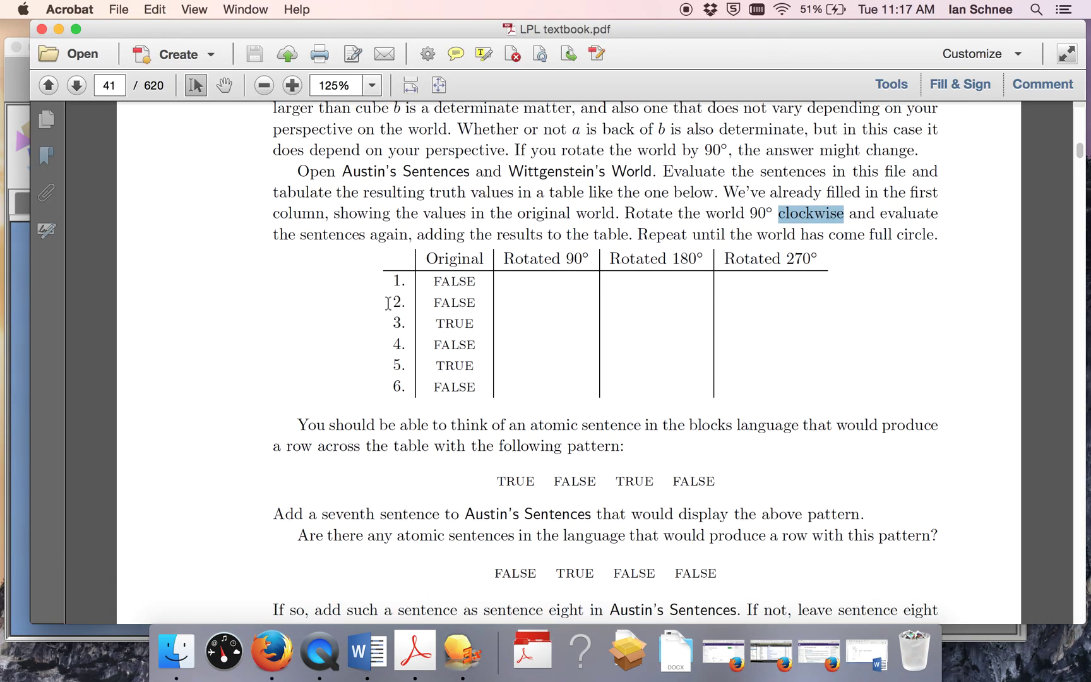
pyautogui.click(377, 360)
pyautogui.scroll(-2, 377, 377)
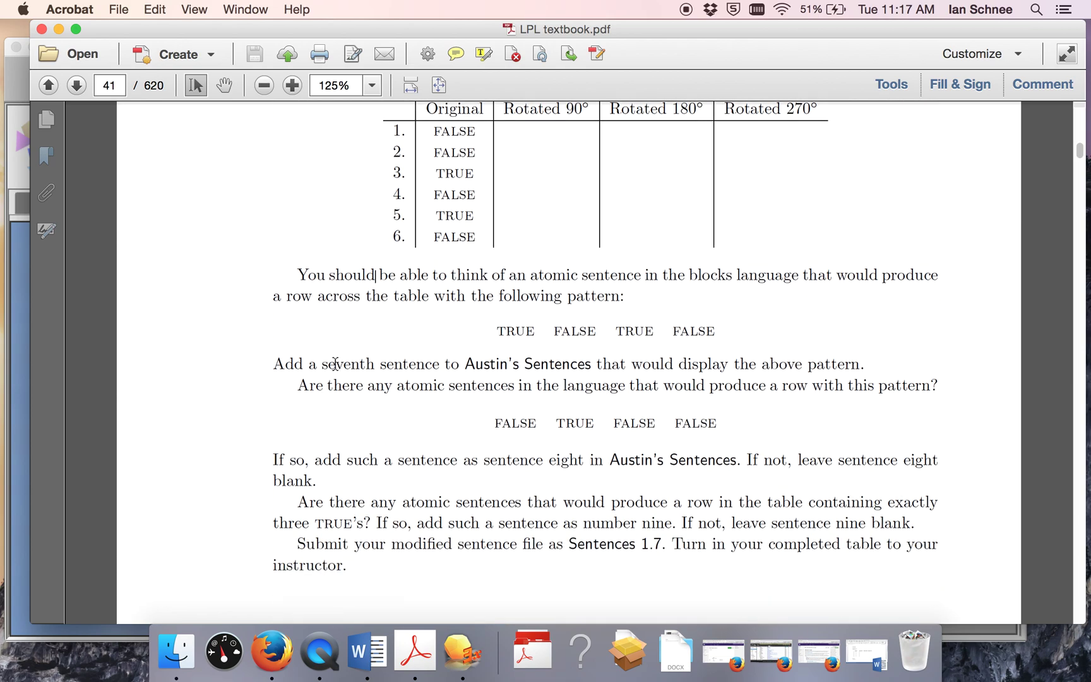
pyautogui.moveTo(293, 352); pyautogui.dragTo(603, 360)
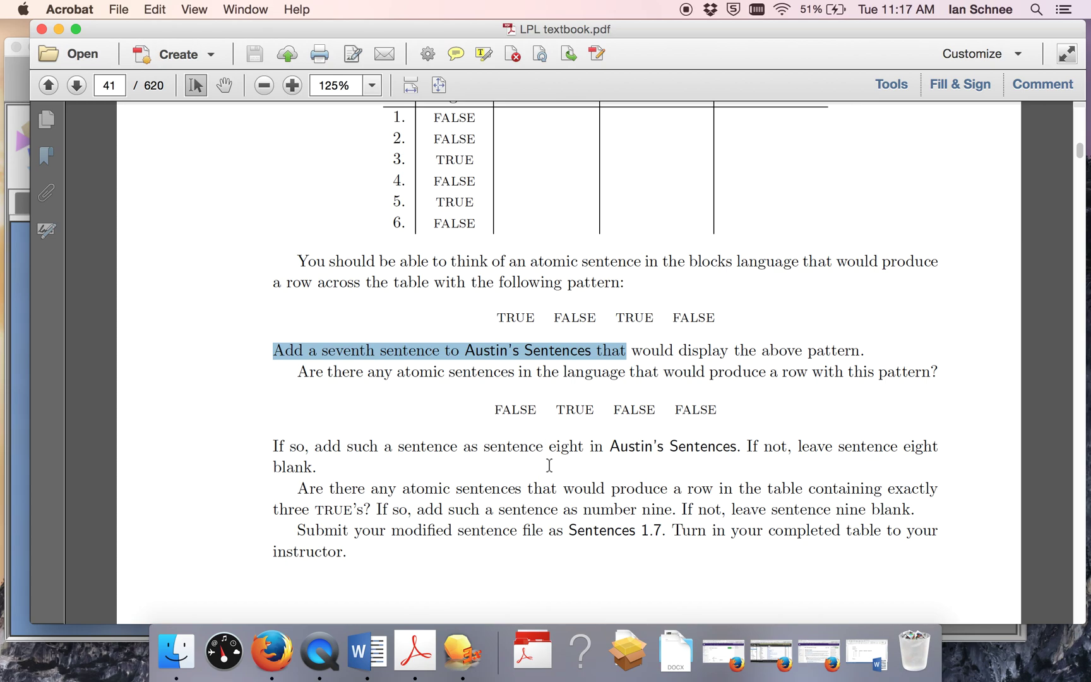
pyautogui.moveTo(282, 447); pyautogui.dragTo(730, 453)
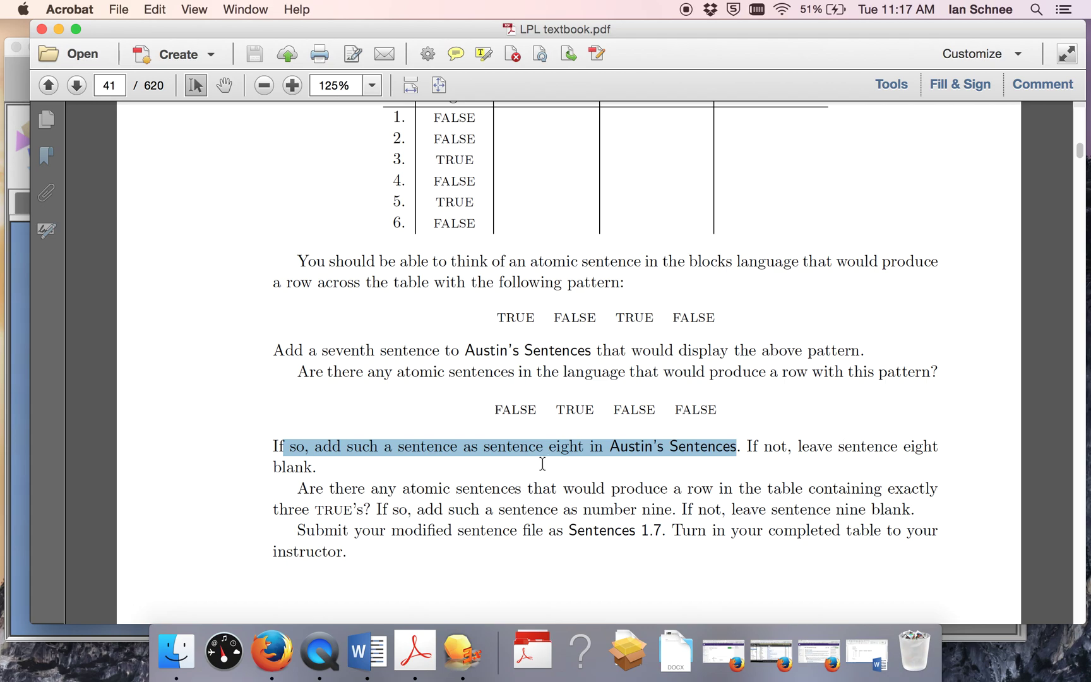
pyautogui.click(14, 511)
pyautogui.click(611, 401)
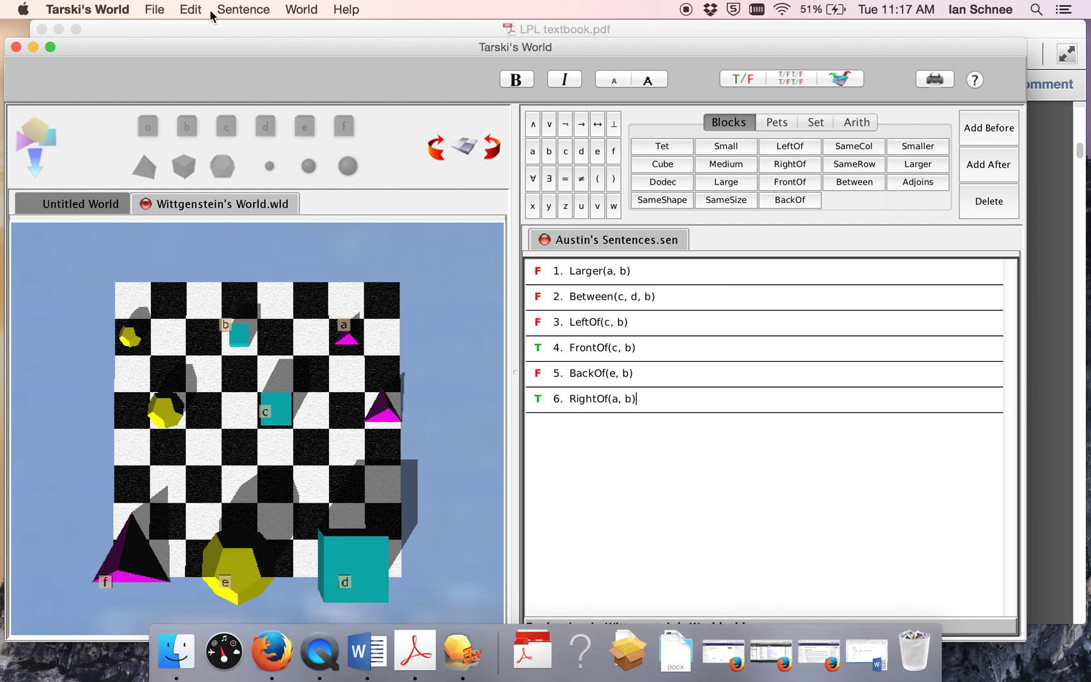
# Step: Add empty sentences 7, 8 and 9, then highlight the textbook instructions for sentences eight and nine
pyautogui.press('super+Return')
pyautogui.press('super+Return')
pyautogui.press('super+Return')
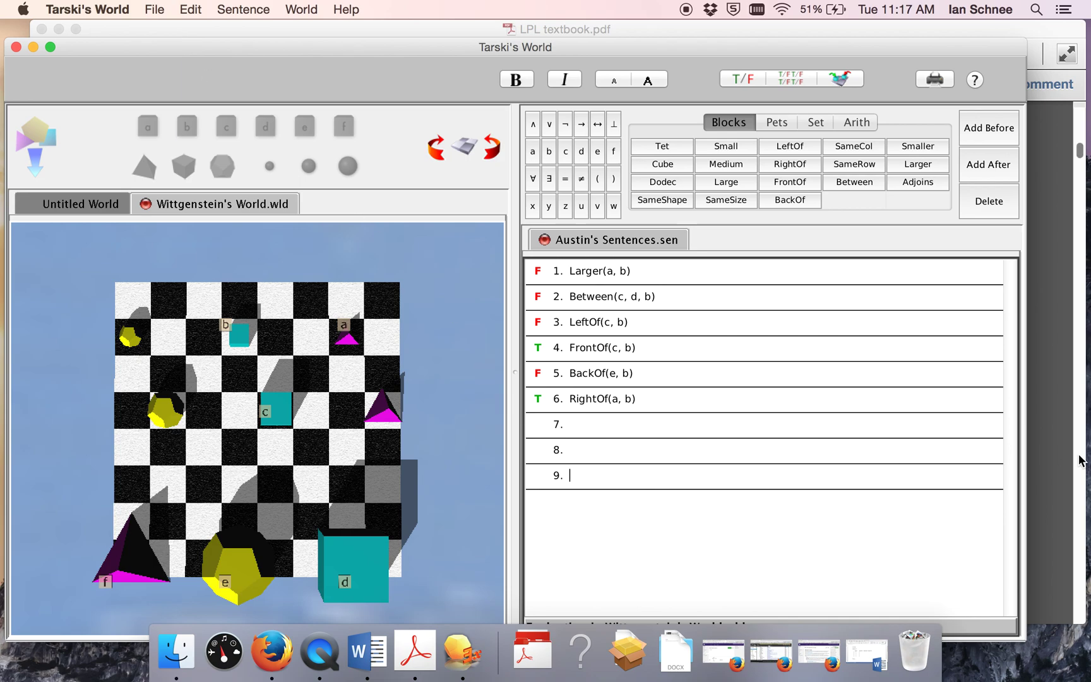
pyautogui.click(1045, 466)
pyautogui.scroll(-5, 499, 438)
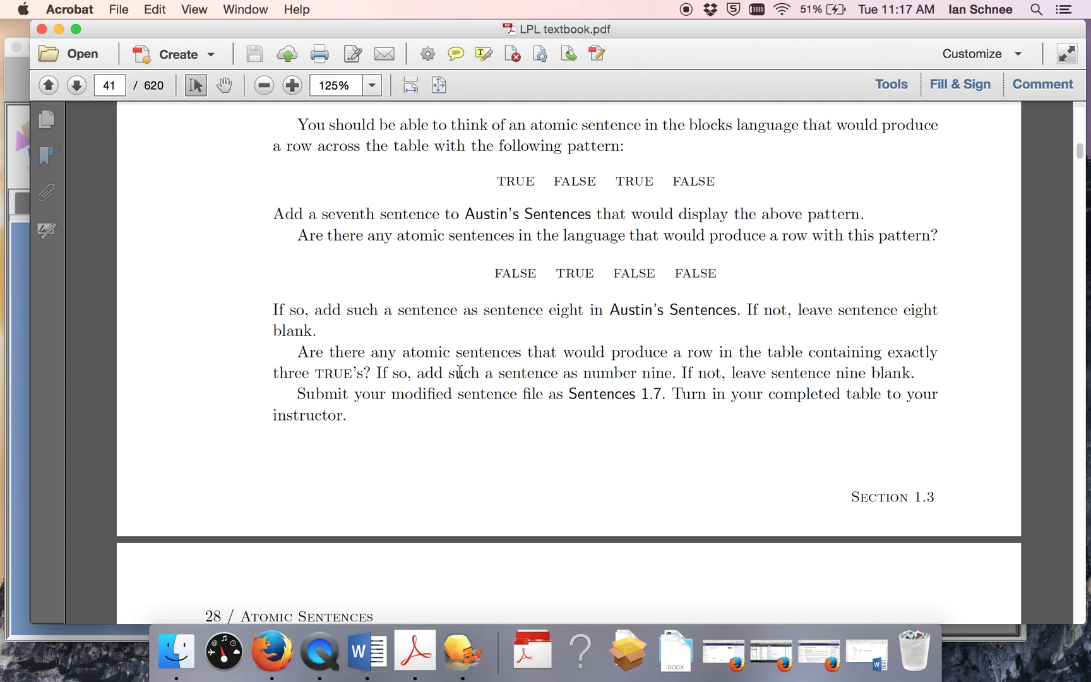
pyautogui.moveTo(377, 368); pyautogui.dragTo(910, 374)
# Step: Return to Austin's Sentences with the insertion point on empty line 7 and browse the Sentence menu
pyautogui.press('super+Tab')
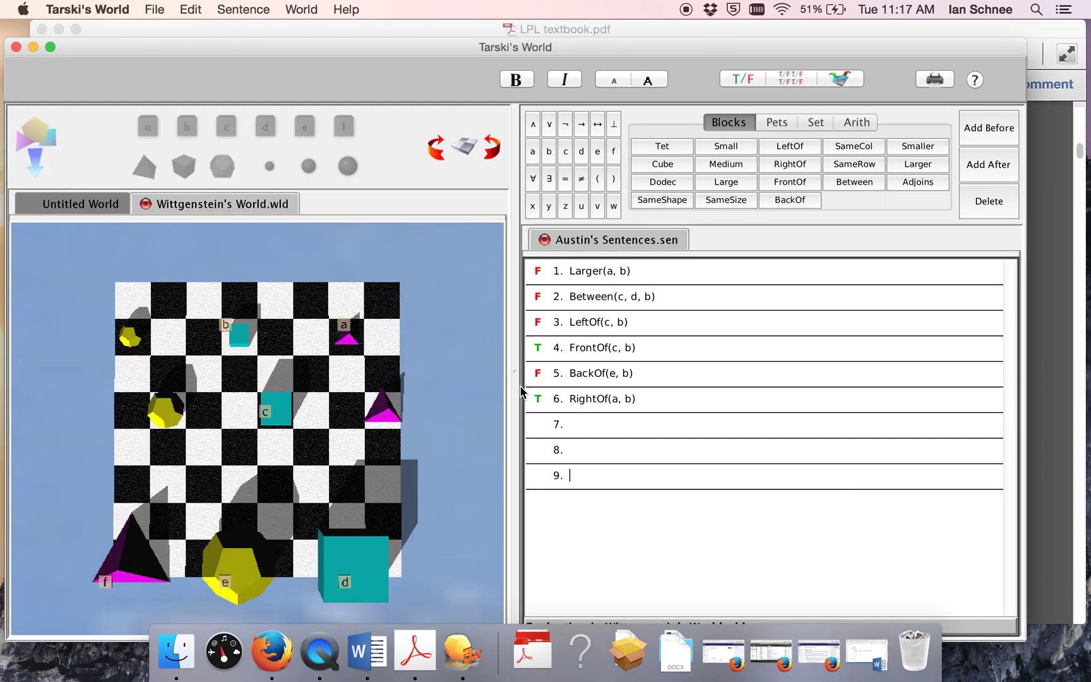
pyautogui.click(605, 420)
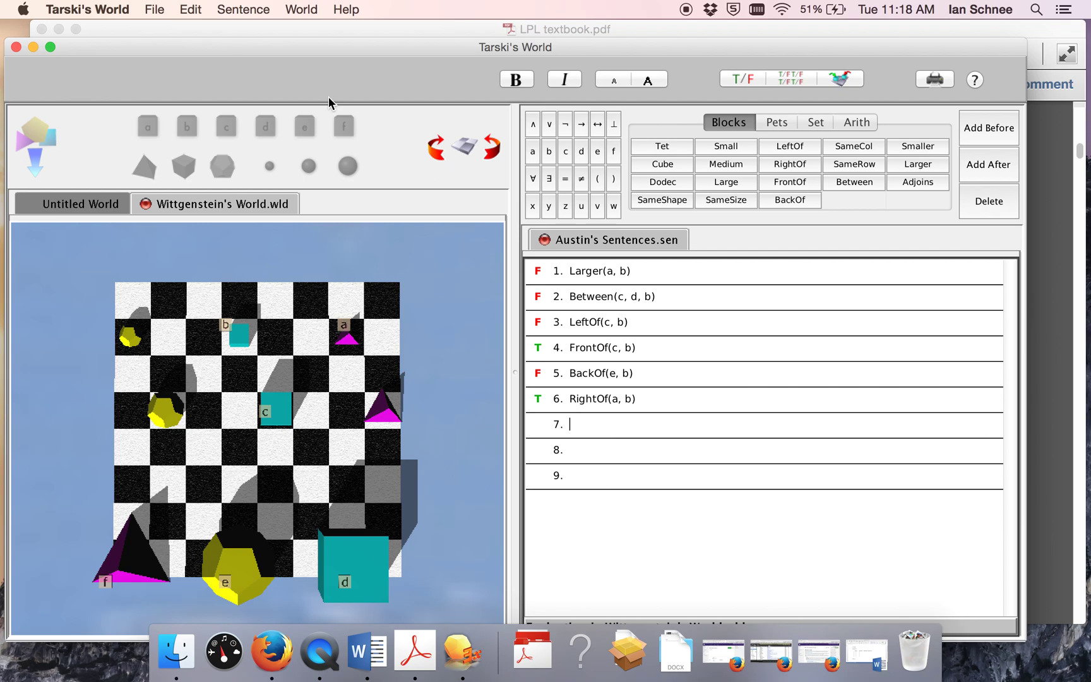
pyautogui.click(238, 5)
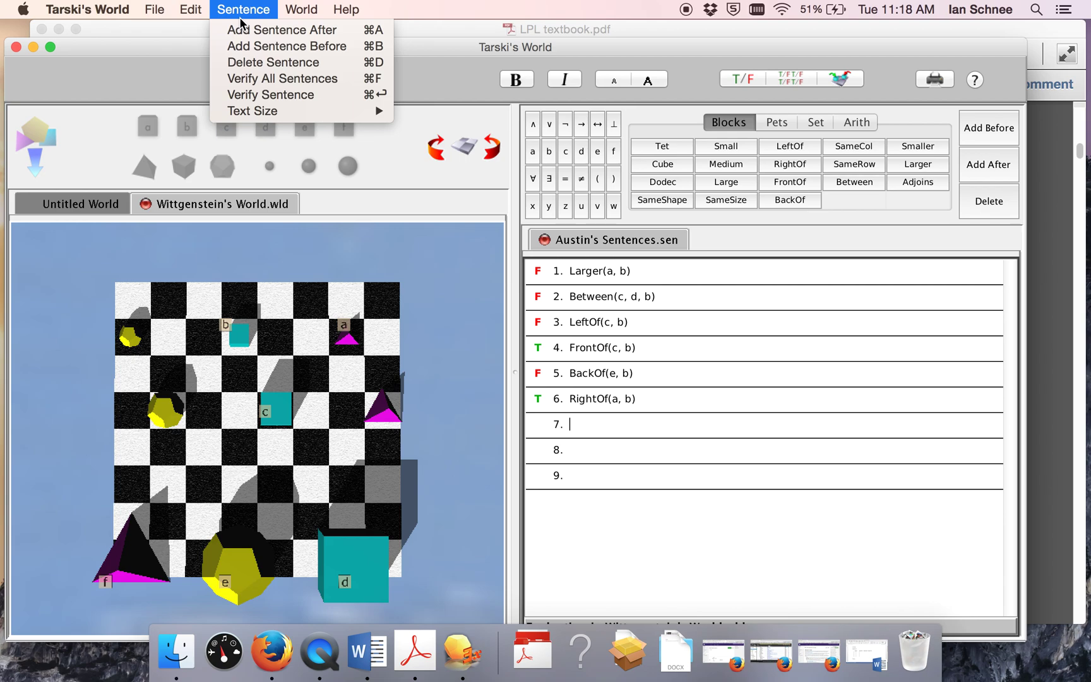
# Step: Open the Save Sentences As dialog from the File menu, after one cancelled attempt
pyautogui.moveTo(155, 10)
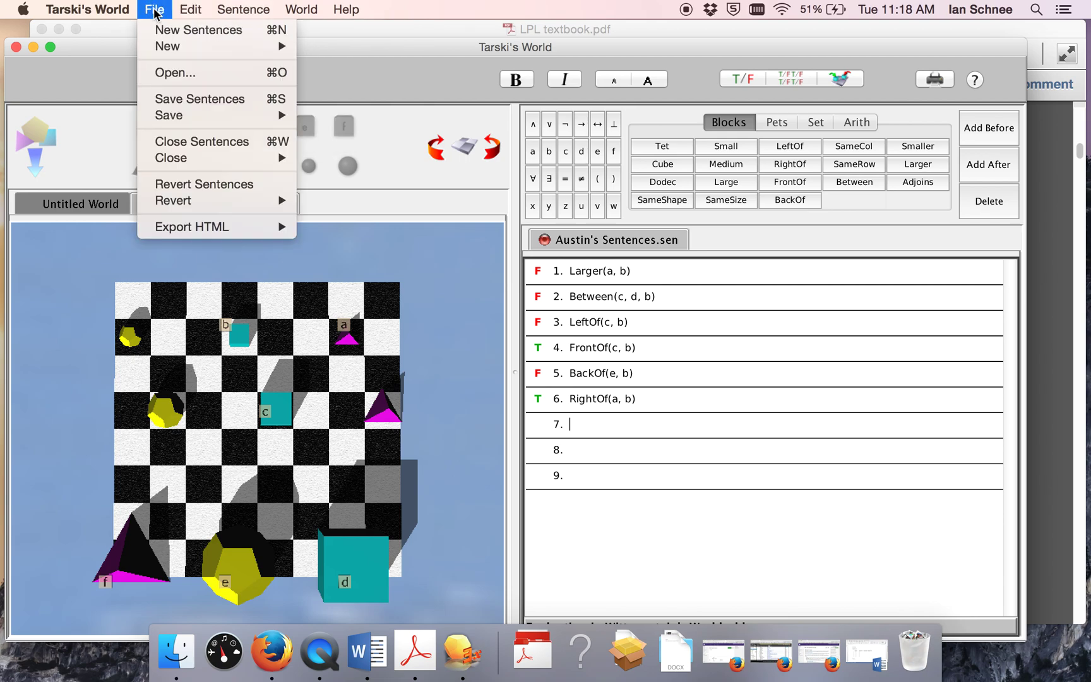
pyautogui.moveTo(231, 119)
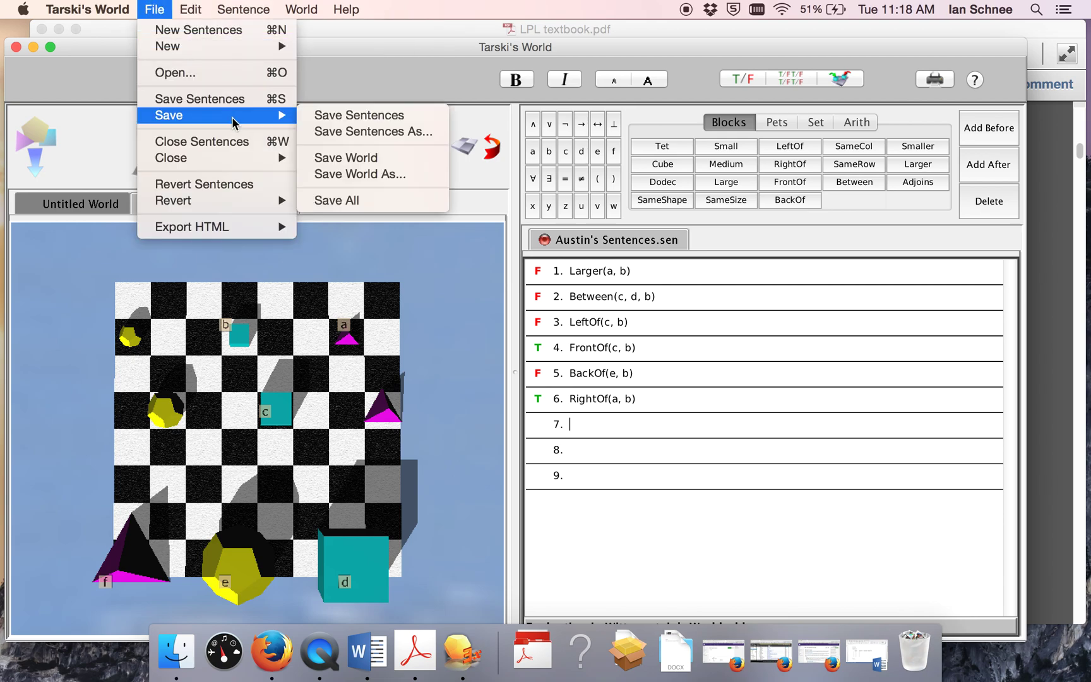
pyautogui.click(333, 132)
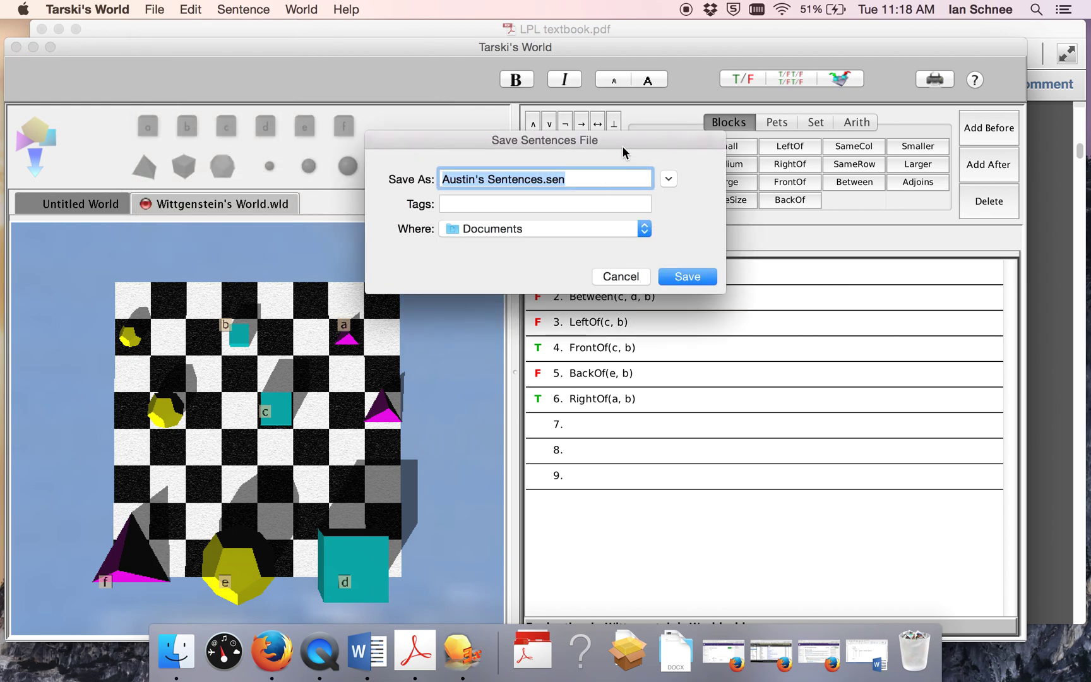
pyautogui.click(613, 278)
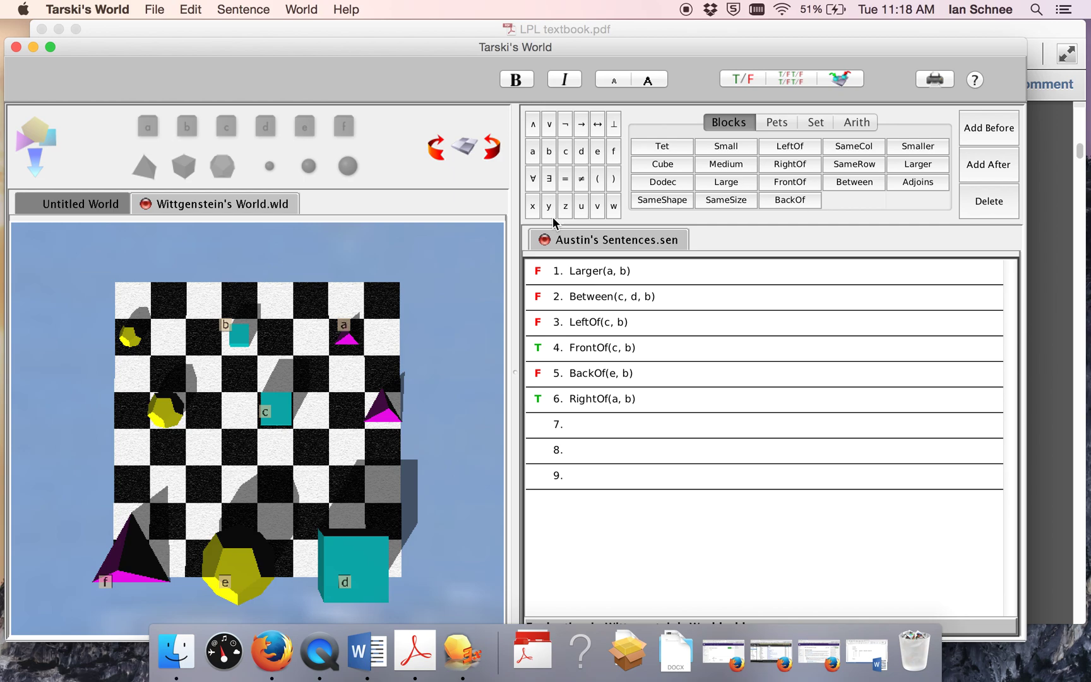
pyautogui.click(150, 8)
pyautogui.moveTo(168, 114)
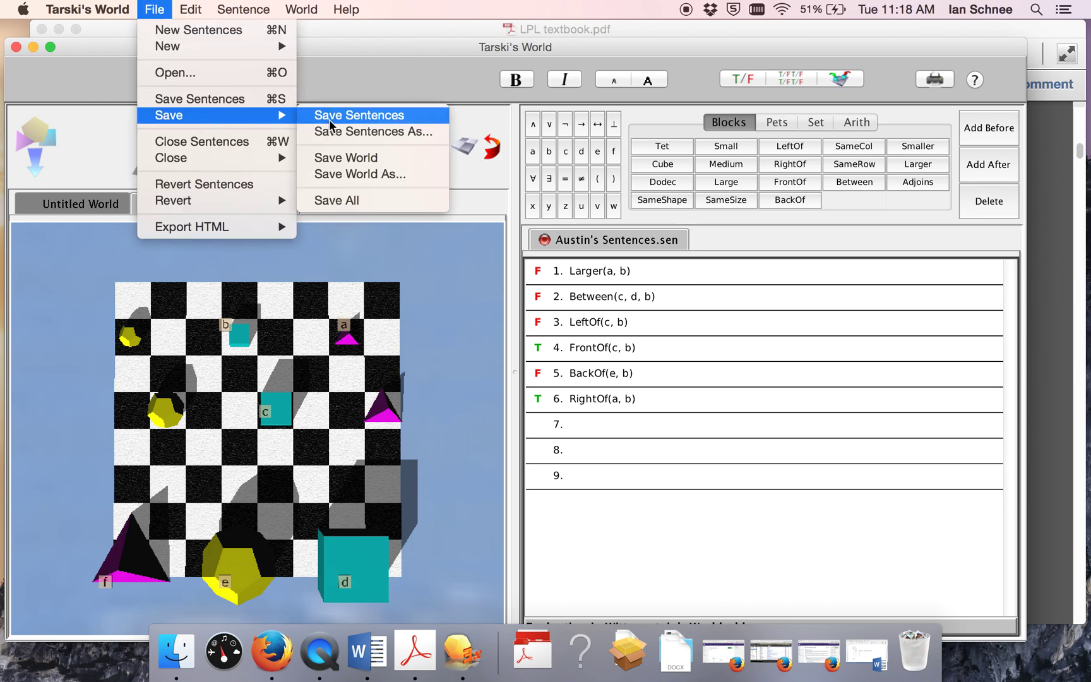
pyautogui.click(337, 133)
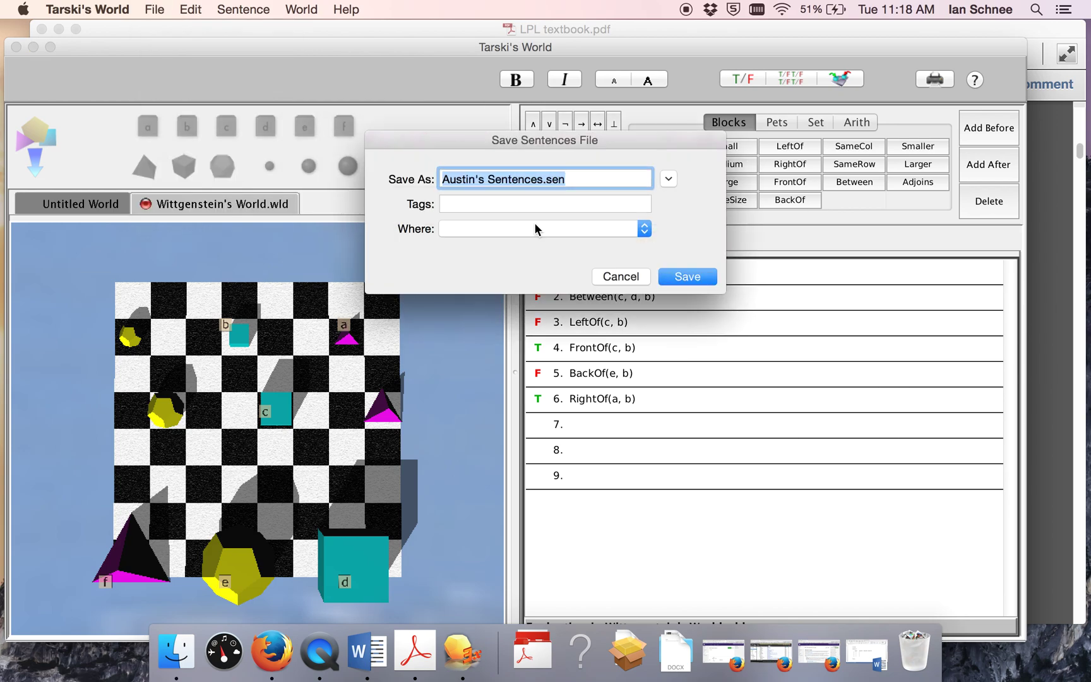
# Step: Name the file Sentences 1.7.sen and save it to the Desktop
pyautogui.click(485, 177)
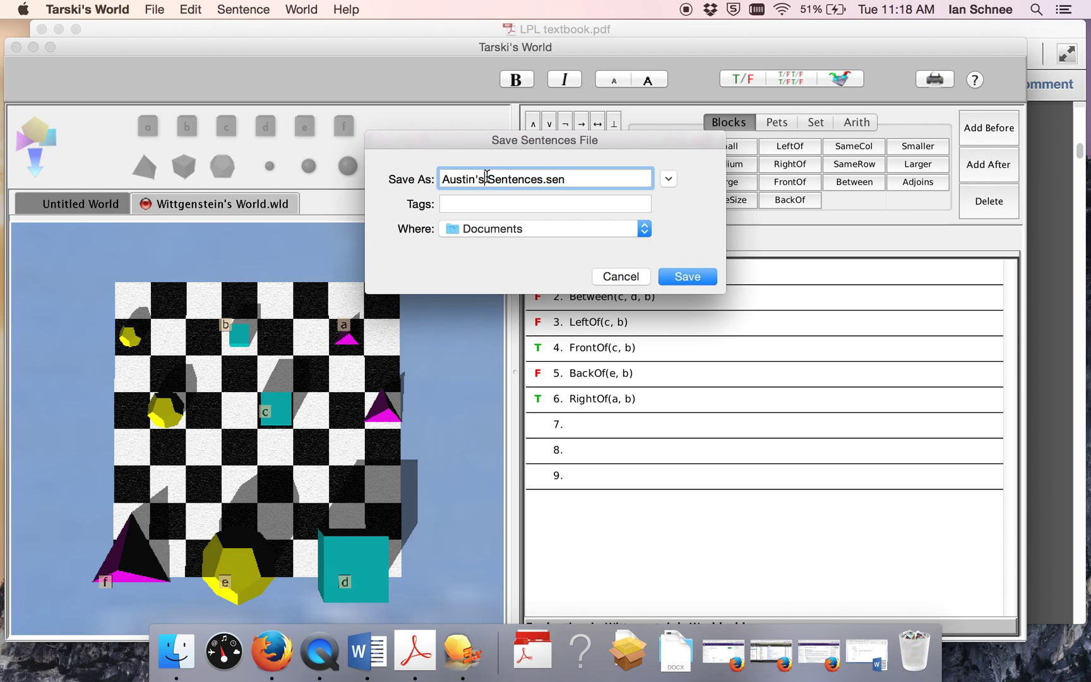
pyautogui.press('BackSpace')
pyautogui.press('BackSpace')
pyautogui.press('BackSpace')
pyautogui.press('BackSpace')
pyautogui.press('BackSpace')
pyautogui.press('BackSpace')
pyautogui.press('BackSpace')
pyautogui.press('BackSpace')
pyautogui.press('BackSpace')
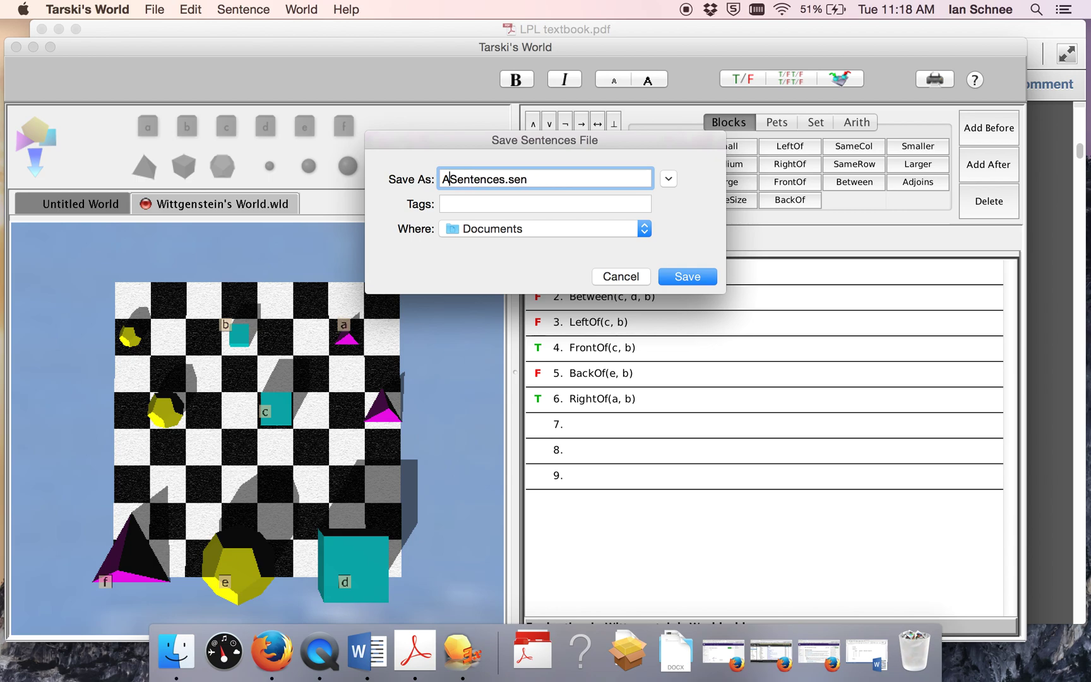
pyautogui.click(497, 179)
pyautogui.write('1.7')
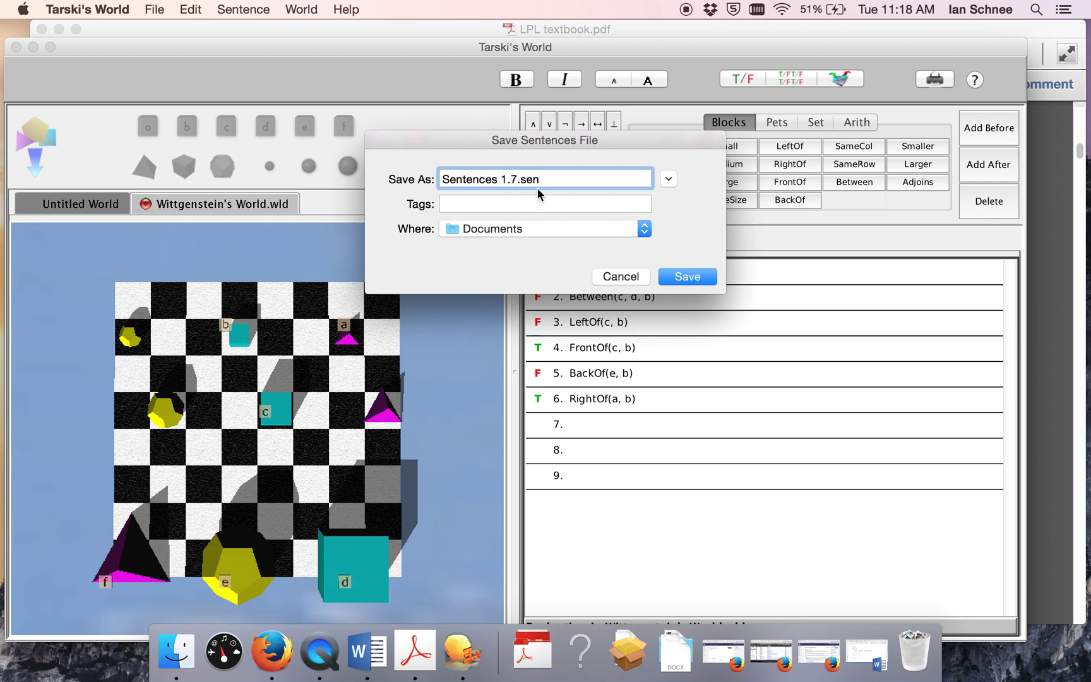
pyautogui.click(491, 229)
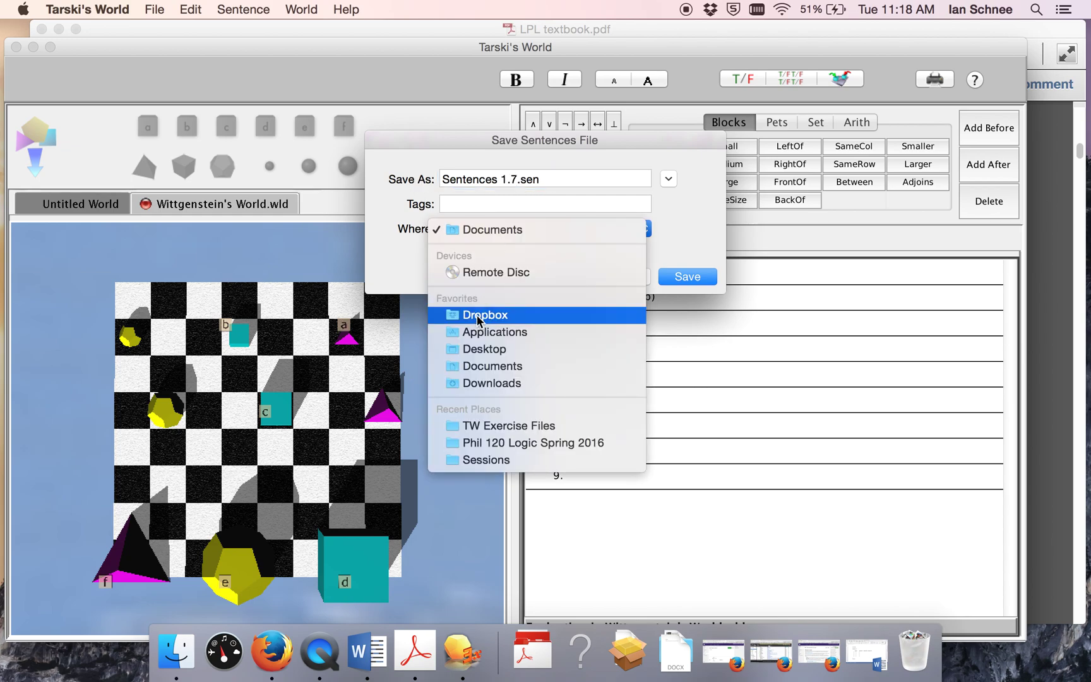
pyautogui.click(487, 348)
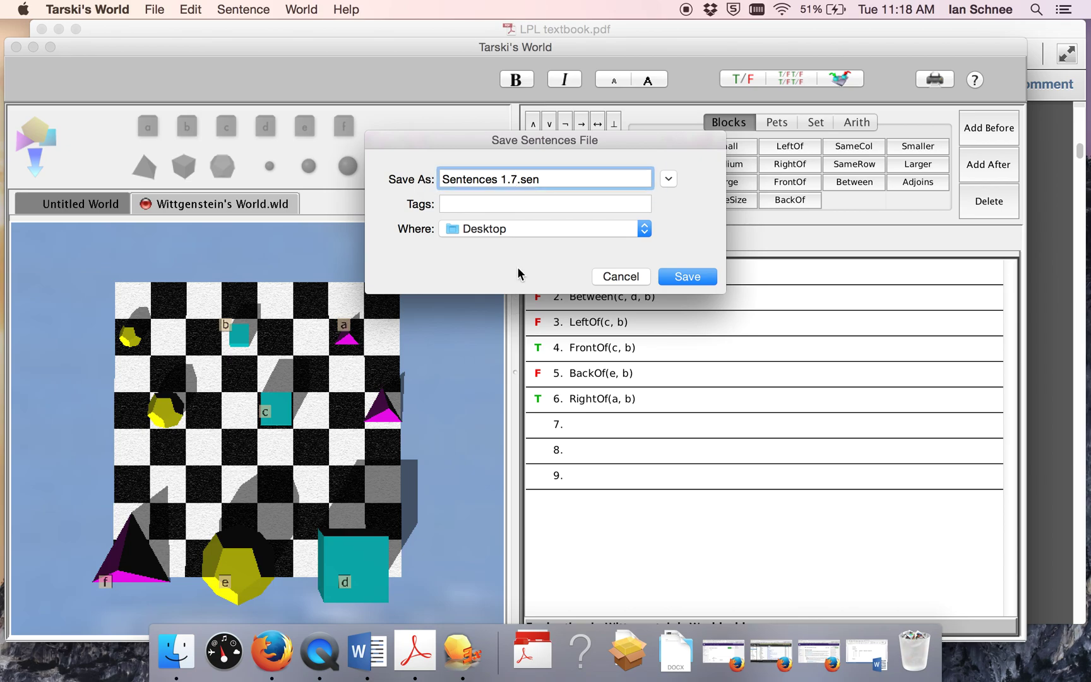
pyautogui.press('Return')
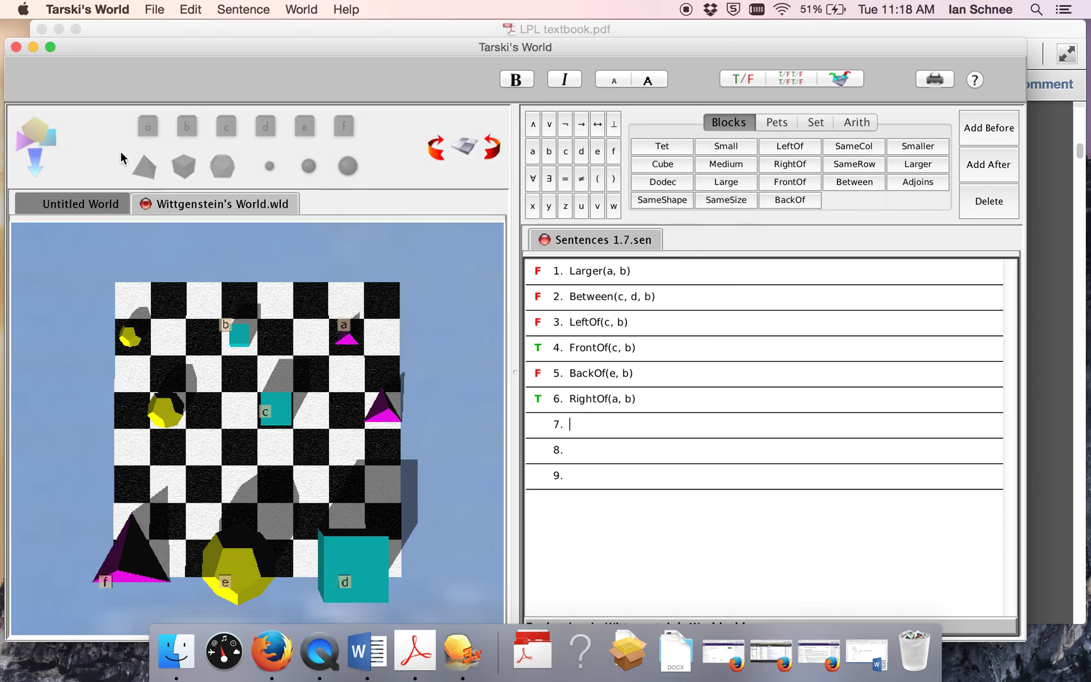
# Step: Minimize Tarski's World and the Acrobat textbook to reveal the desktop
pyautogui.click(32, 47)
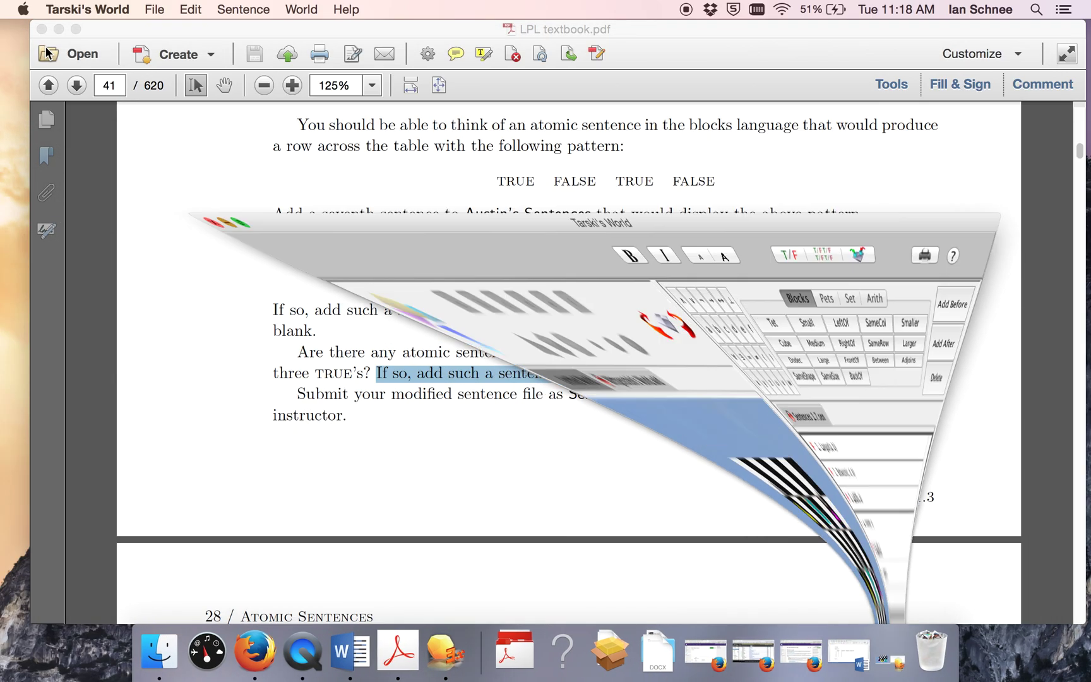
pyautogui.scroll(-5, 278, 289)
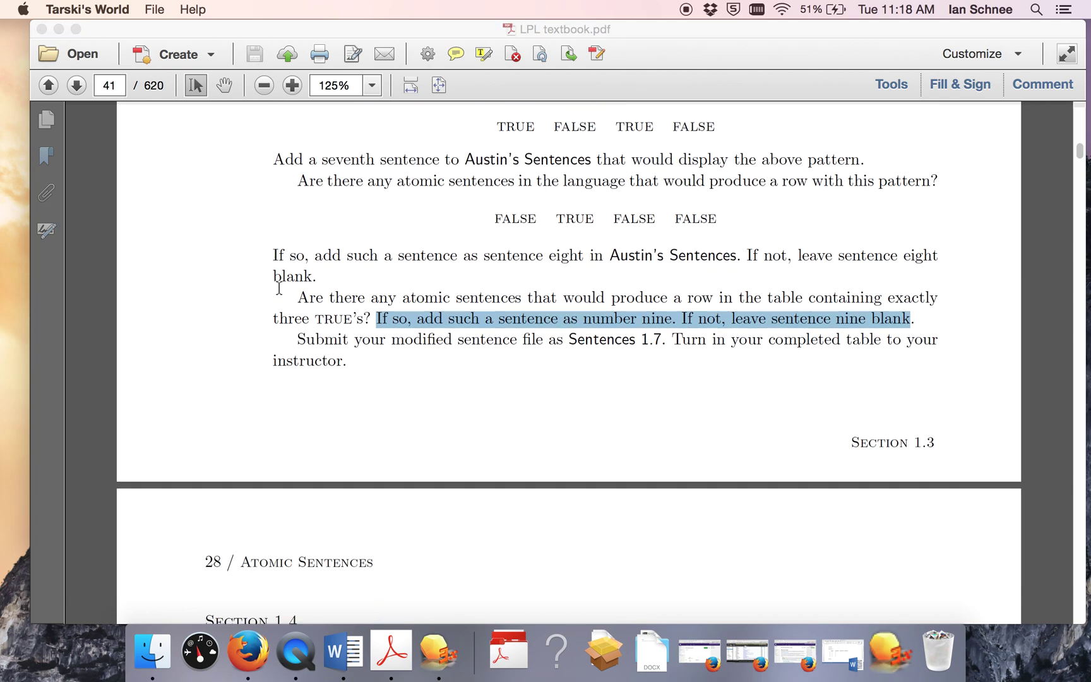
pyautogui.click(63, 36)
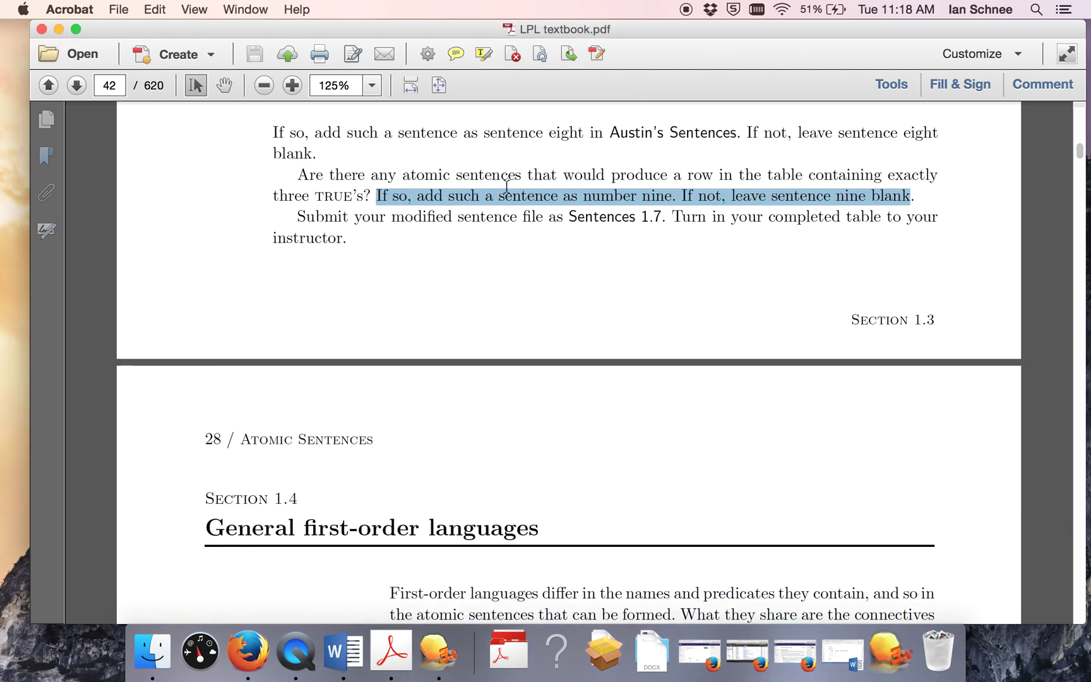
pyautogui.click(58, 28)
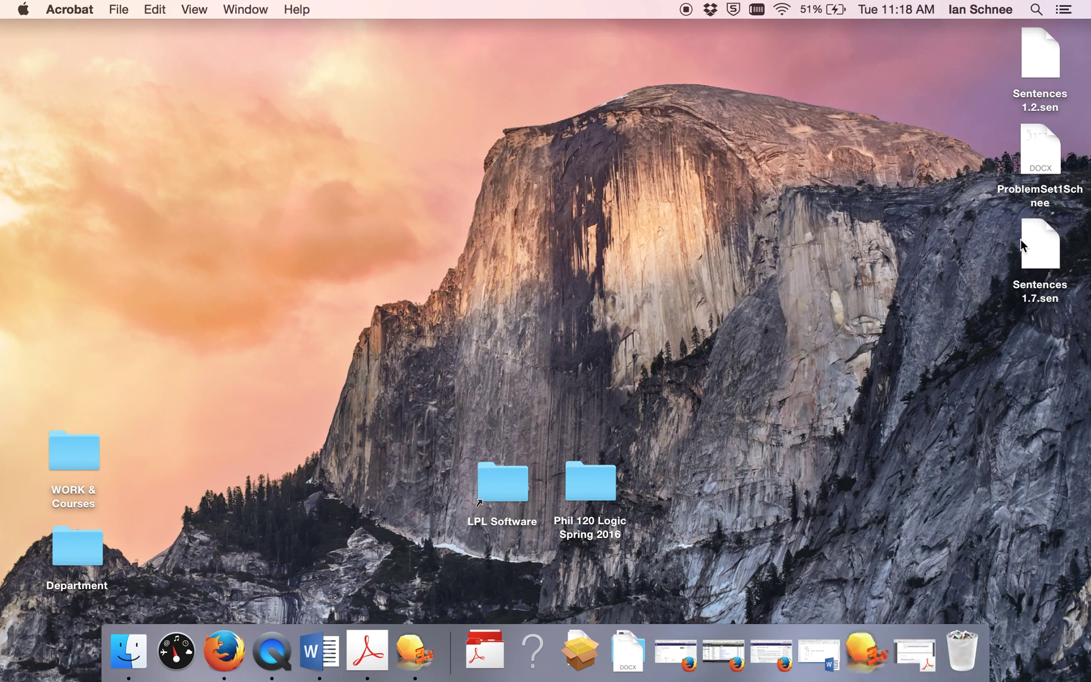
# Step: Move the Sentences 1.7.sen icon toward the desktop centre and restore the ProblemSet1Schnee document
pyautogui.moveTo(1023, 245); pyautogui.dragTo(813, 302)
pyautogui.click(830, 379)
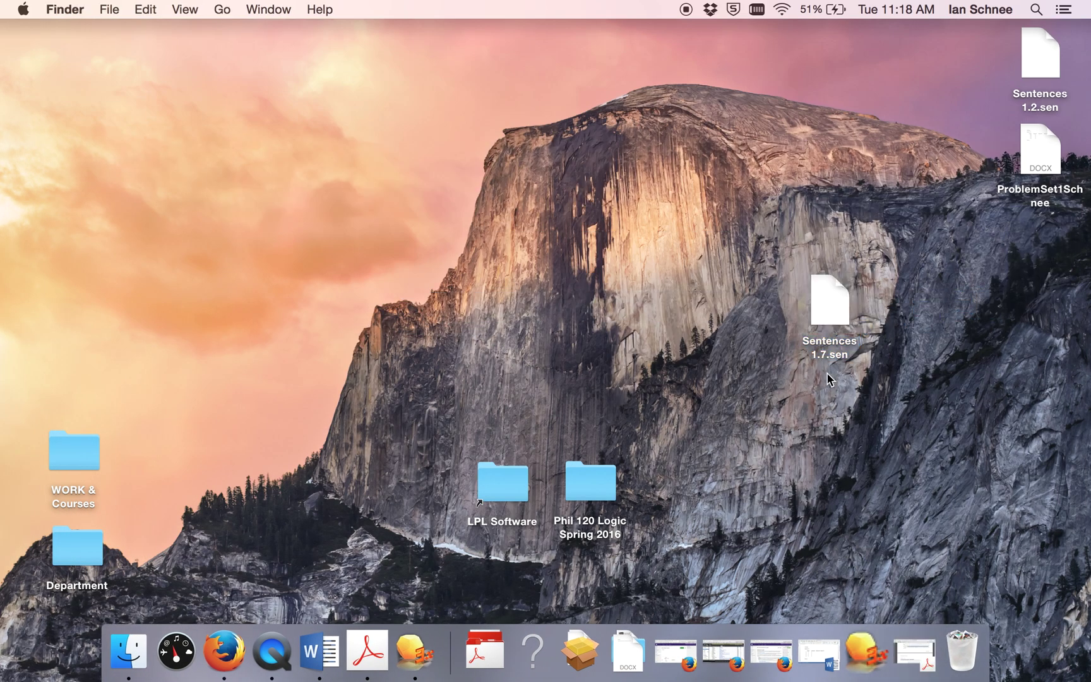
pyautogui.click(820, 650)
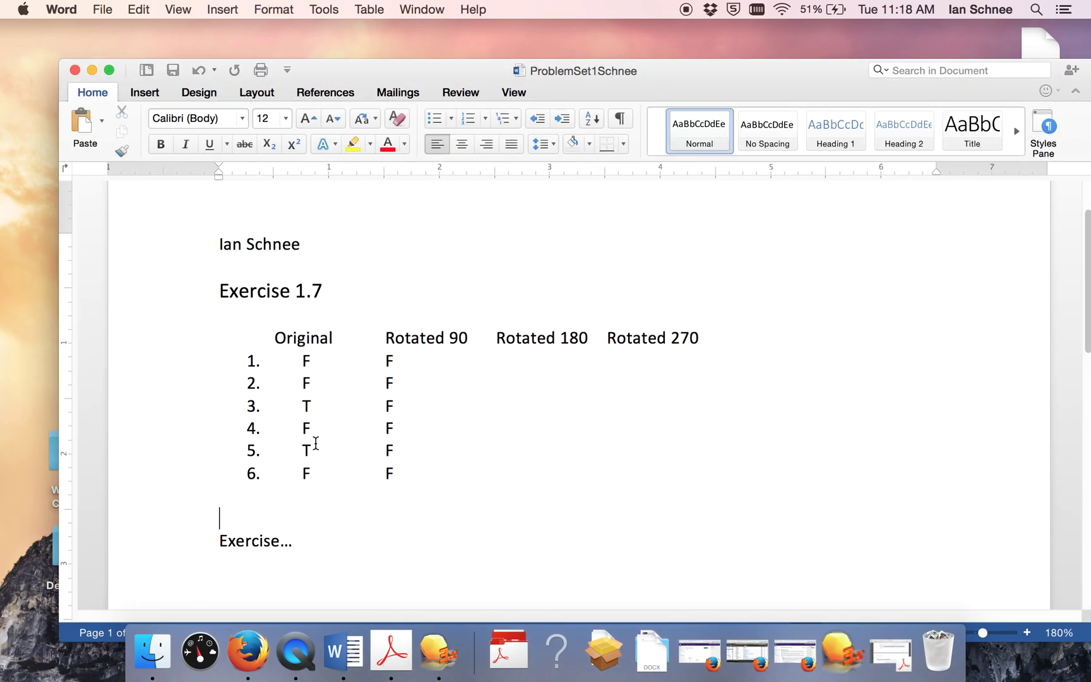
pyautogui.scroll(-2, 334, 386)
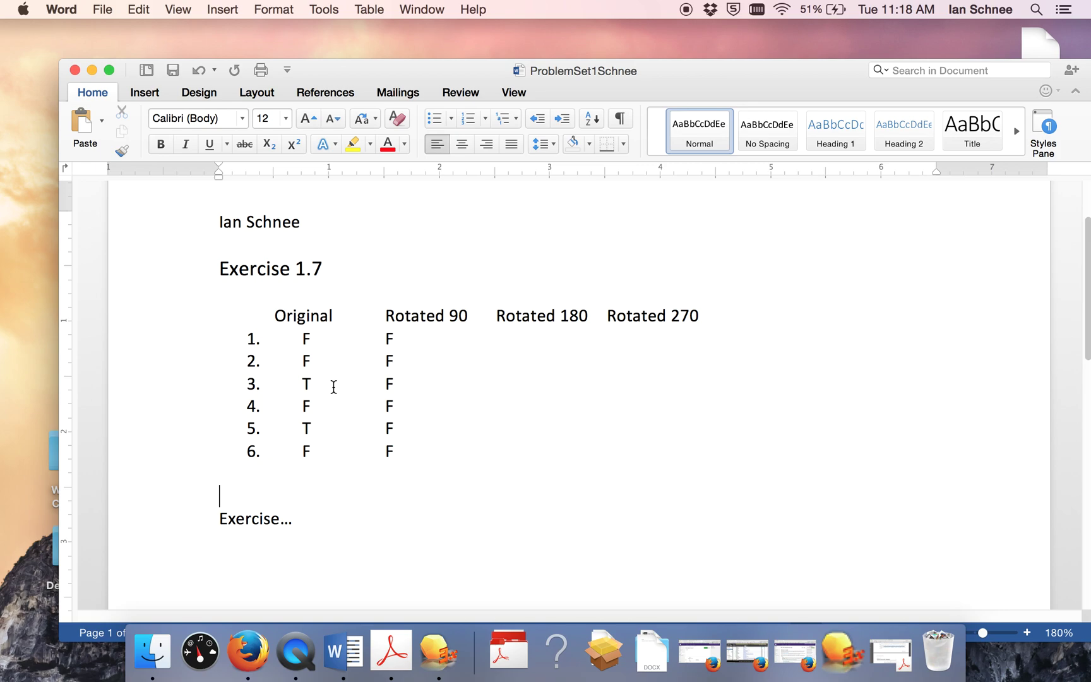